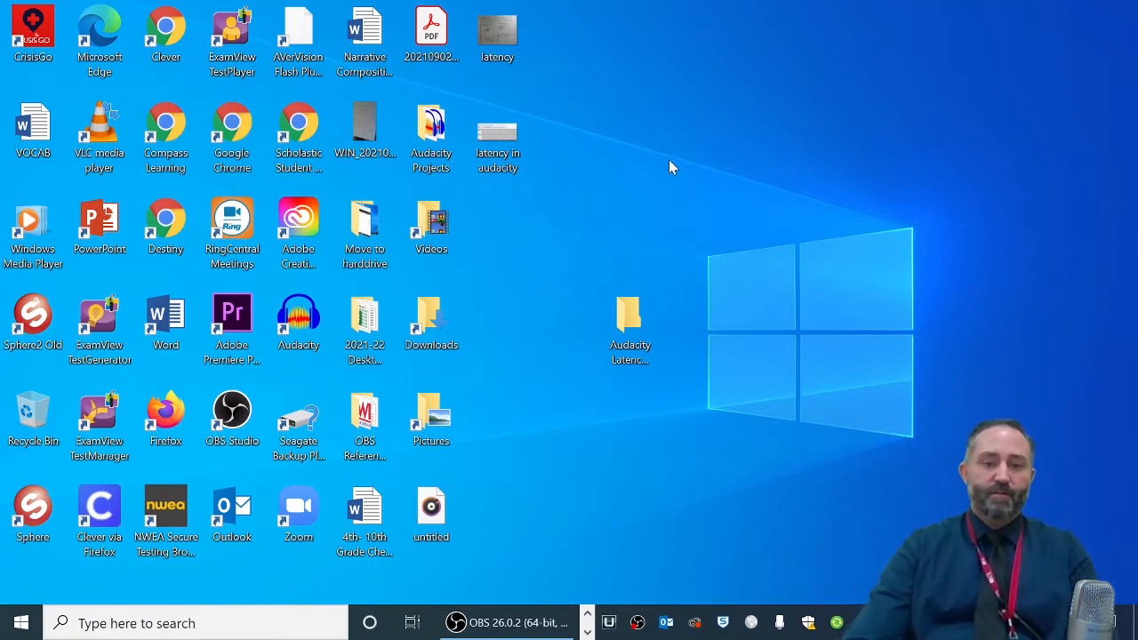
# - Open Audacity, dismissing its welcome message, and set the recording channels to 1 (Mono)
pyautogui.doubleClick(303, 317)
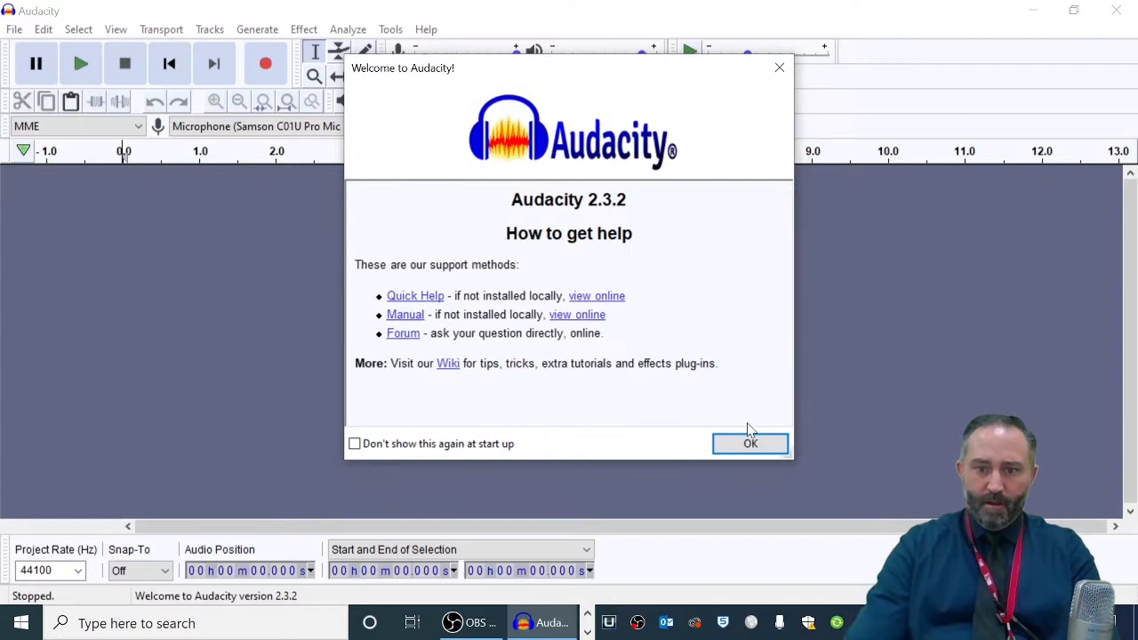
pyautogui.click(745, 437)
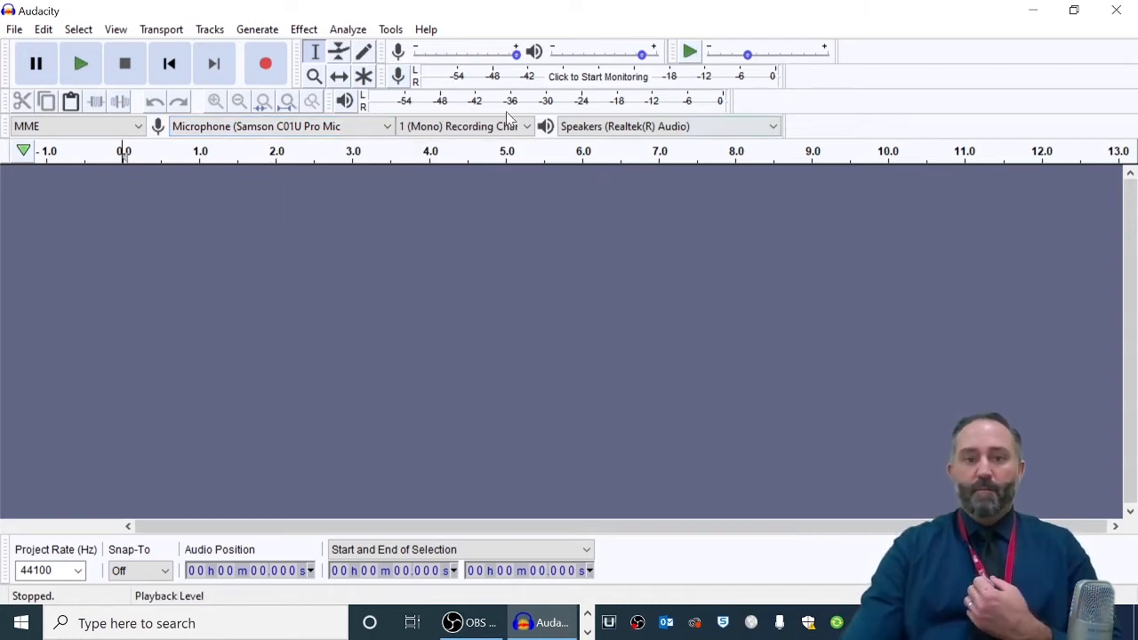
pyautogui.click(430, 129)
pyautogui.click(433, 143)
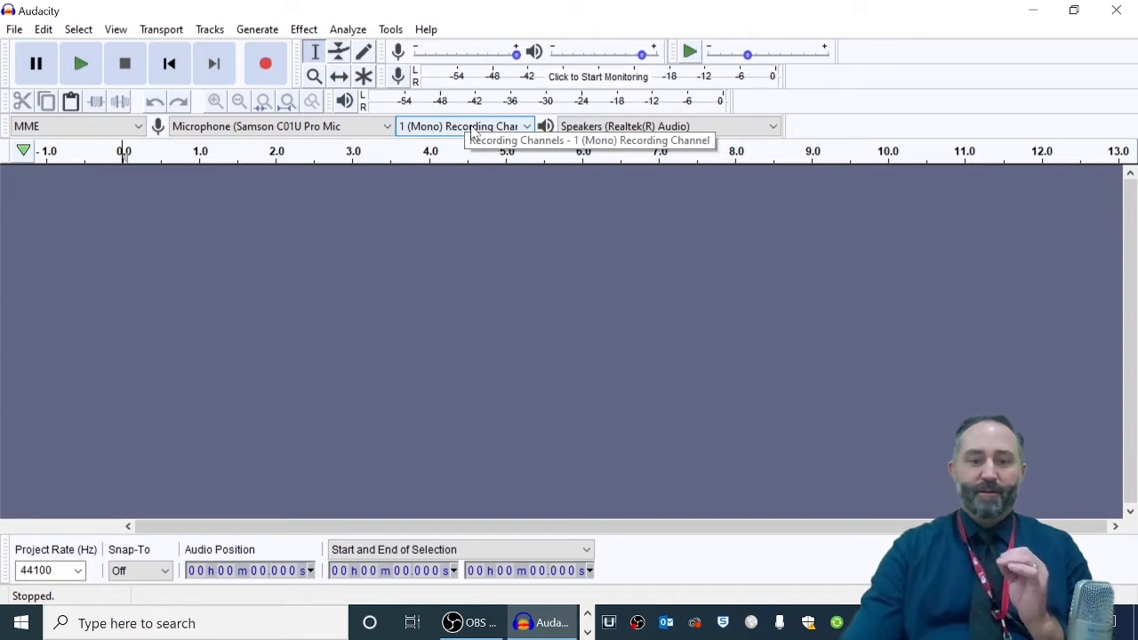
pyautogui.click(474, 132)
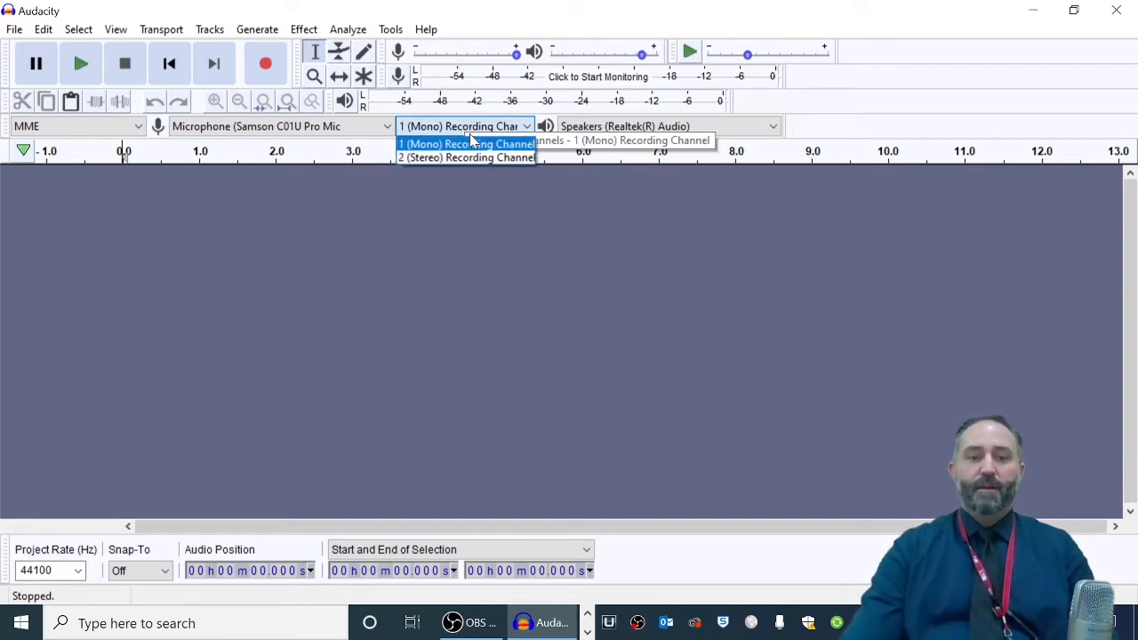
pyautogui.click(471, 145)
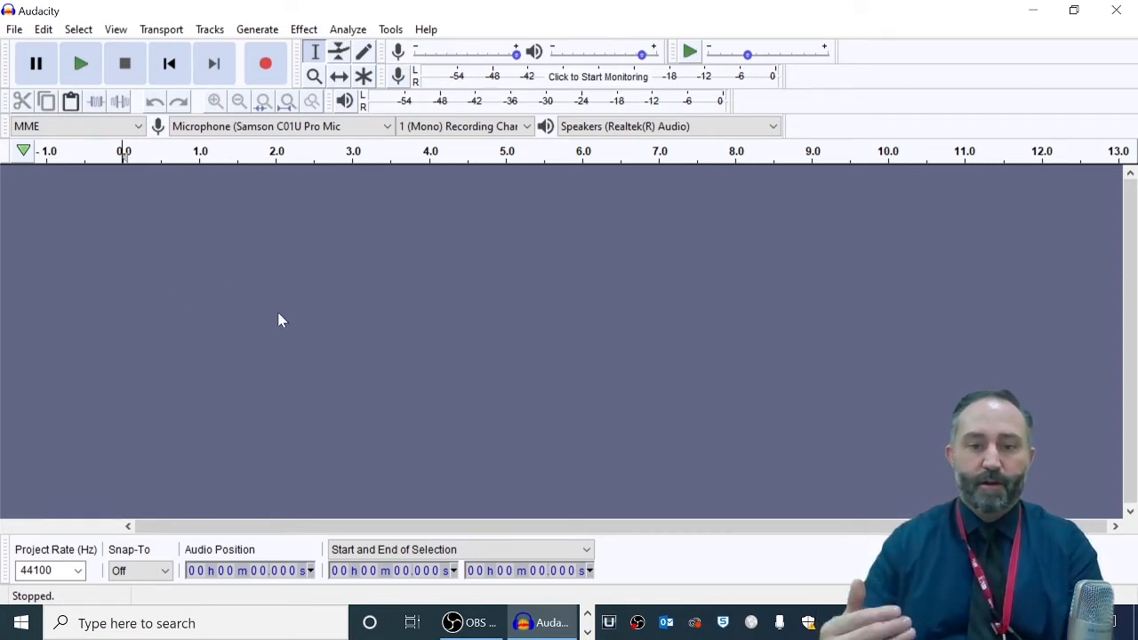
# - Set the latency compensation in the device preferences to 0 milliseconds and apply it
pyautogui.click(41, 32)
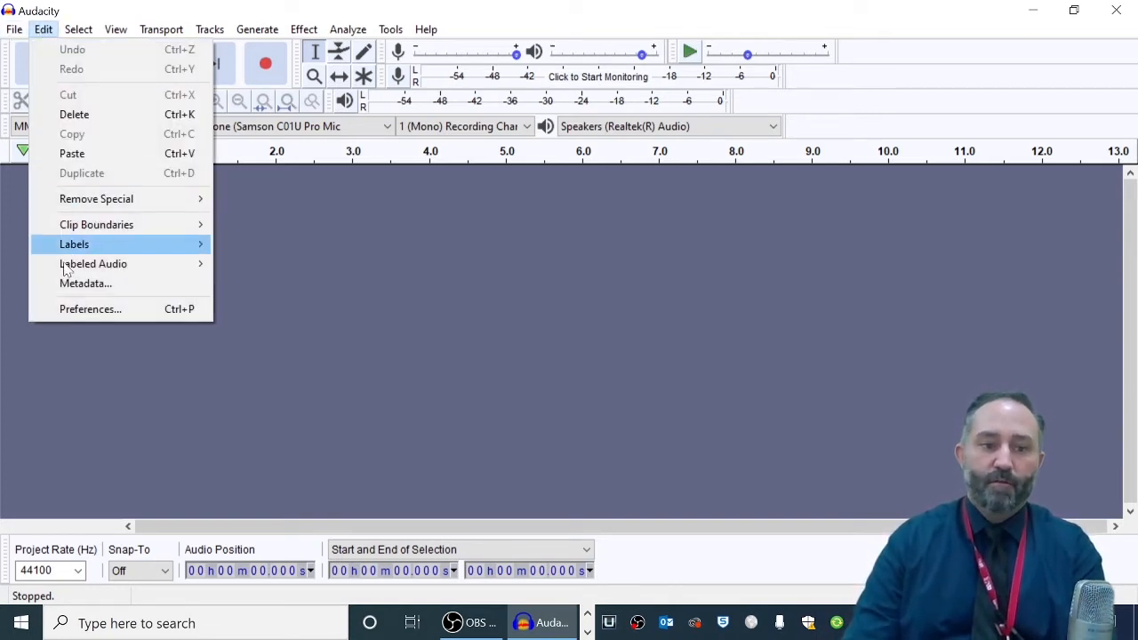
pyautogui.click(94, 312)
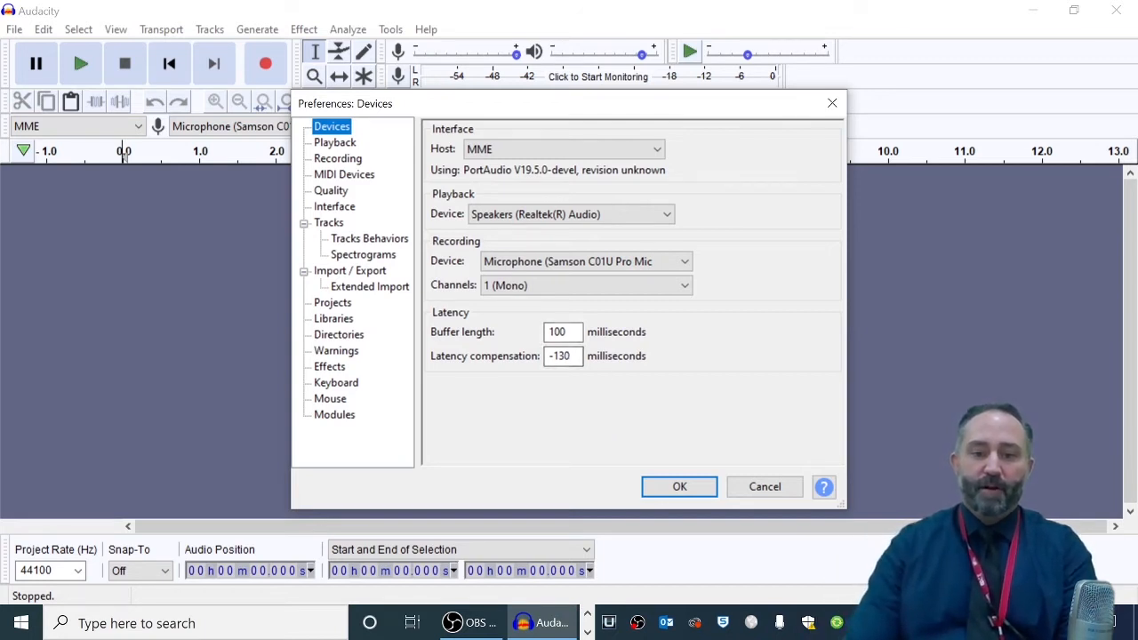
pyautogui.moveTo(573, 356); pyautogui.dragTo(548, 357)
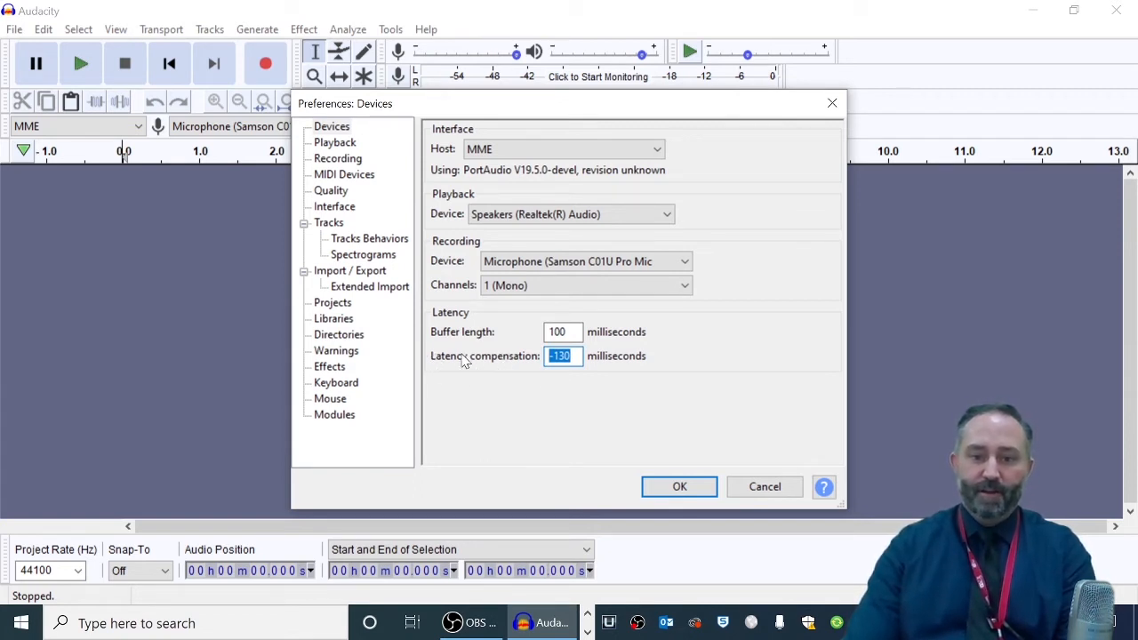
pyautogui.click(572, 357)
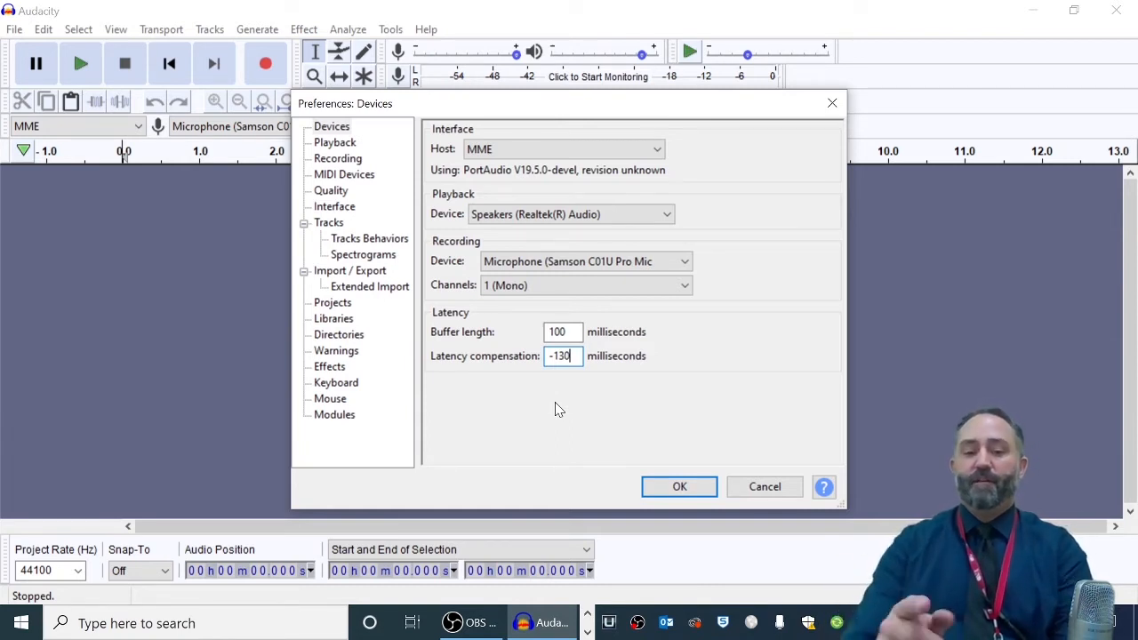
pyautogui.doubleClick(560, 356)
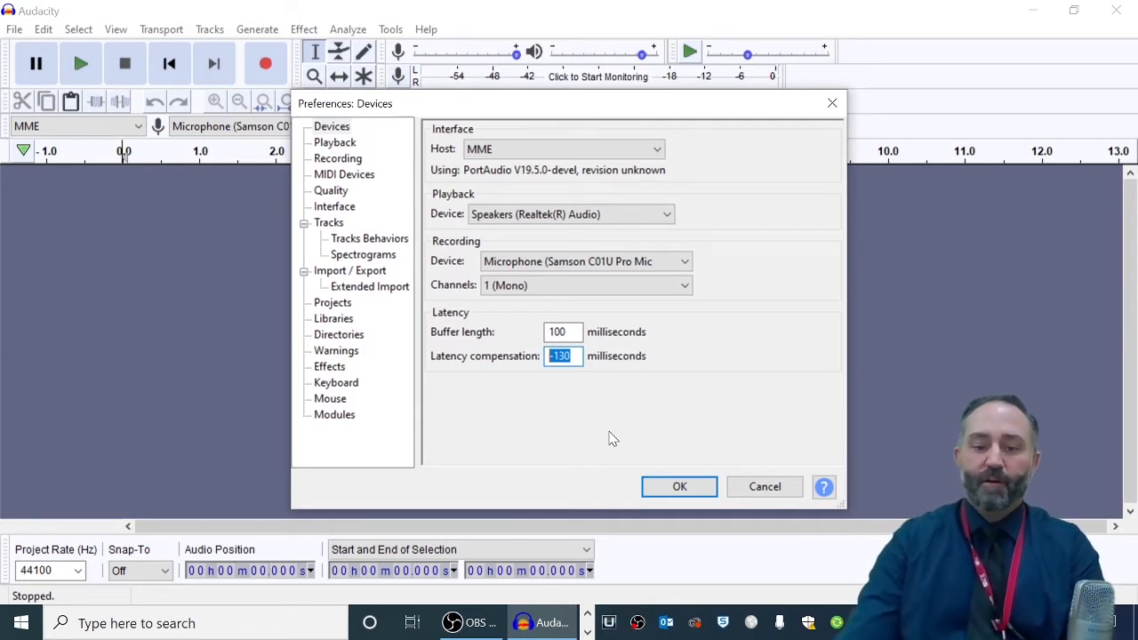
pyautogui.write('0')
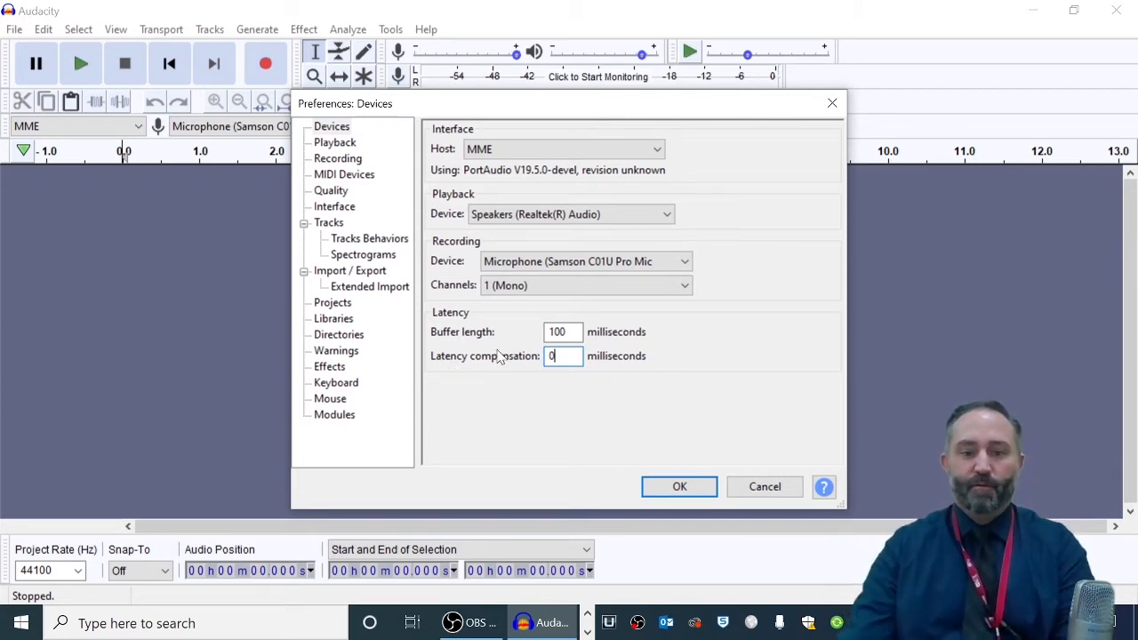
pyautogui.click(698, 484)
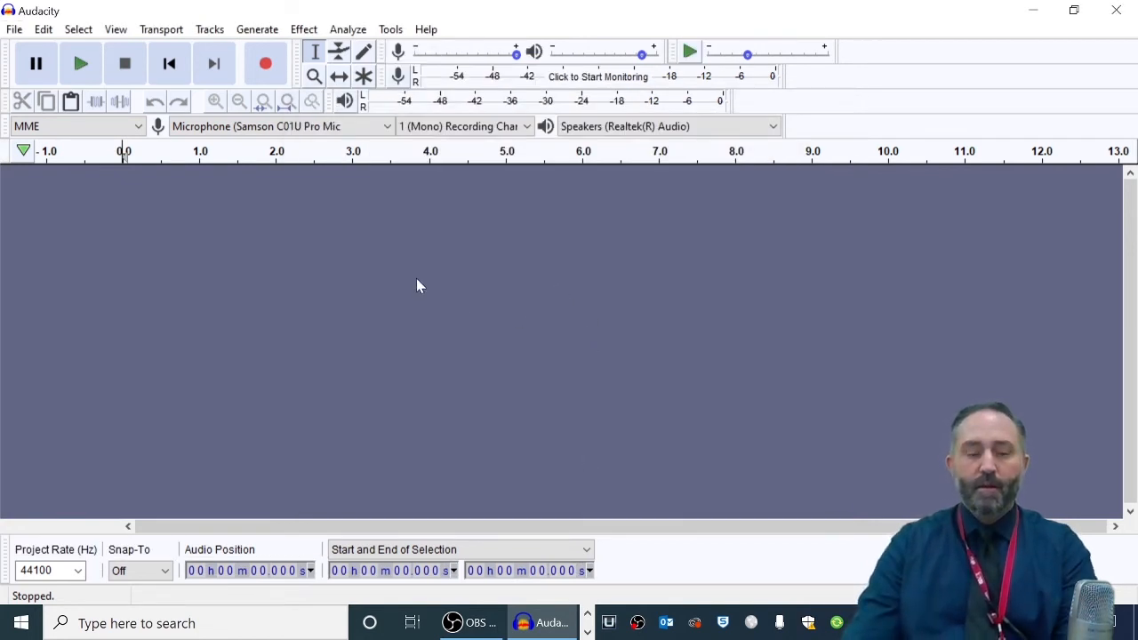
# - Generate a Metronome Tick rhythm track at 120 bpm with 4 beats per bar and 16 bars
pyautogui.click(259, 32)
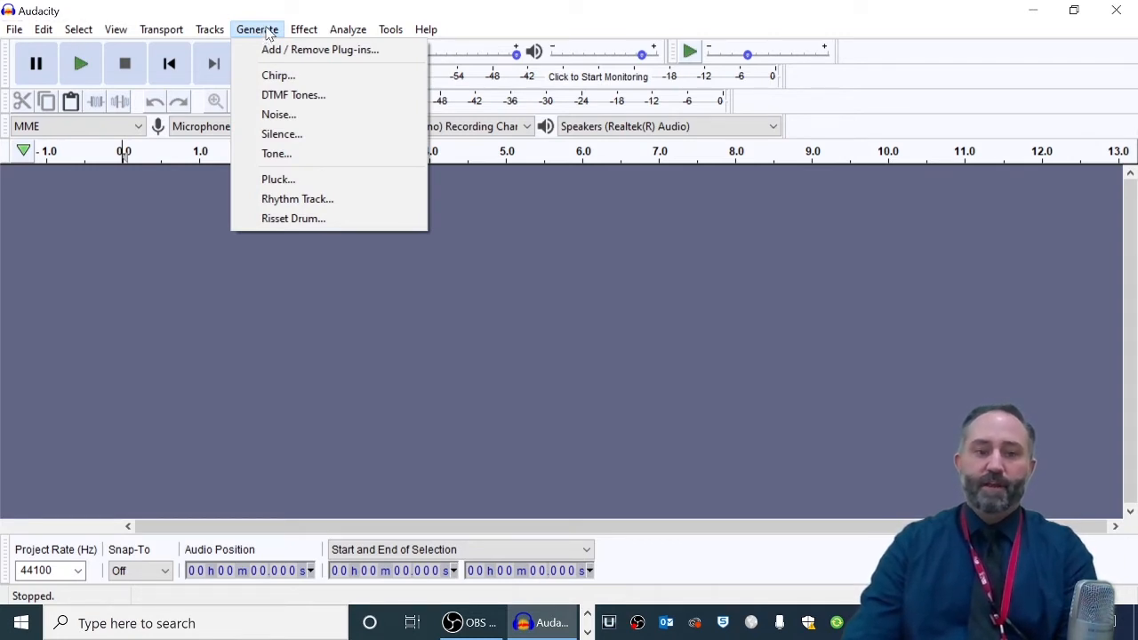
pyautogui.click(278, 200)
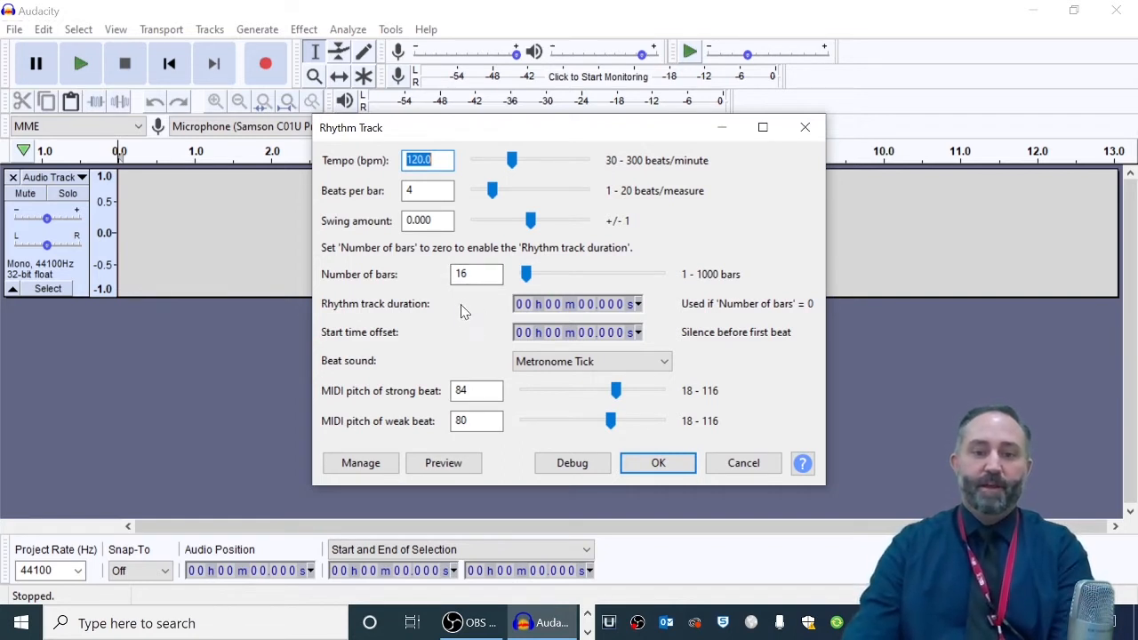
pyautogui.click(665, 464)
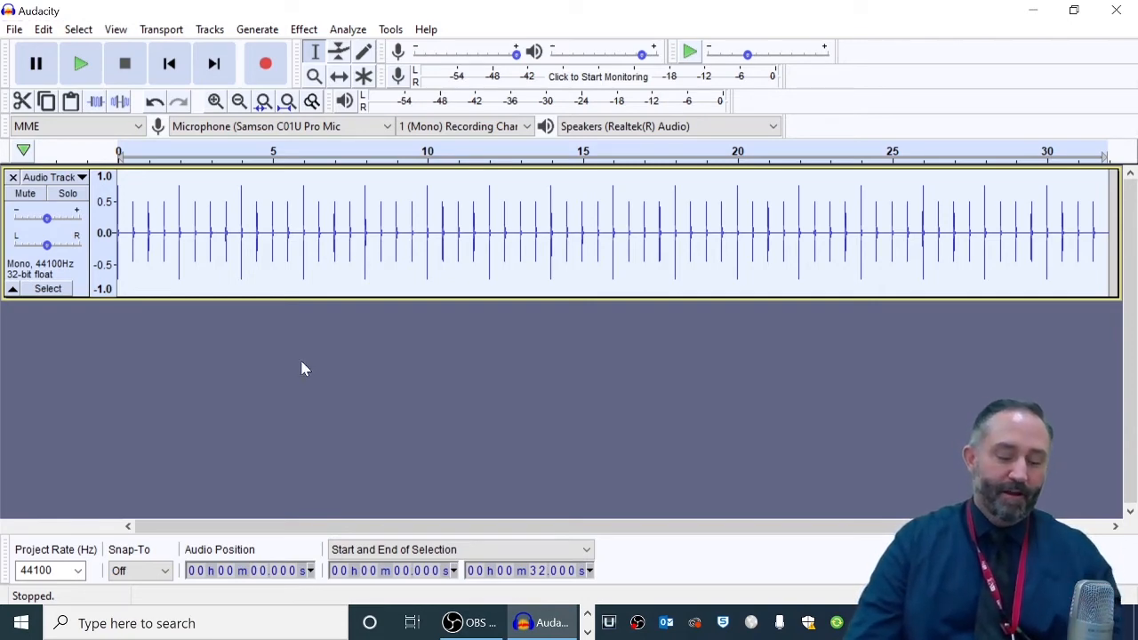
# - Play a few seconds of the rhythm track, deselect its audio and return the cursor to the start
pyautogui.click(82, 63)
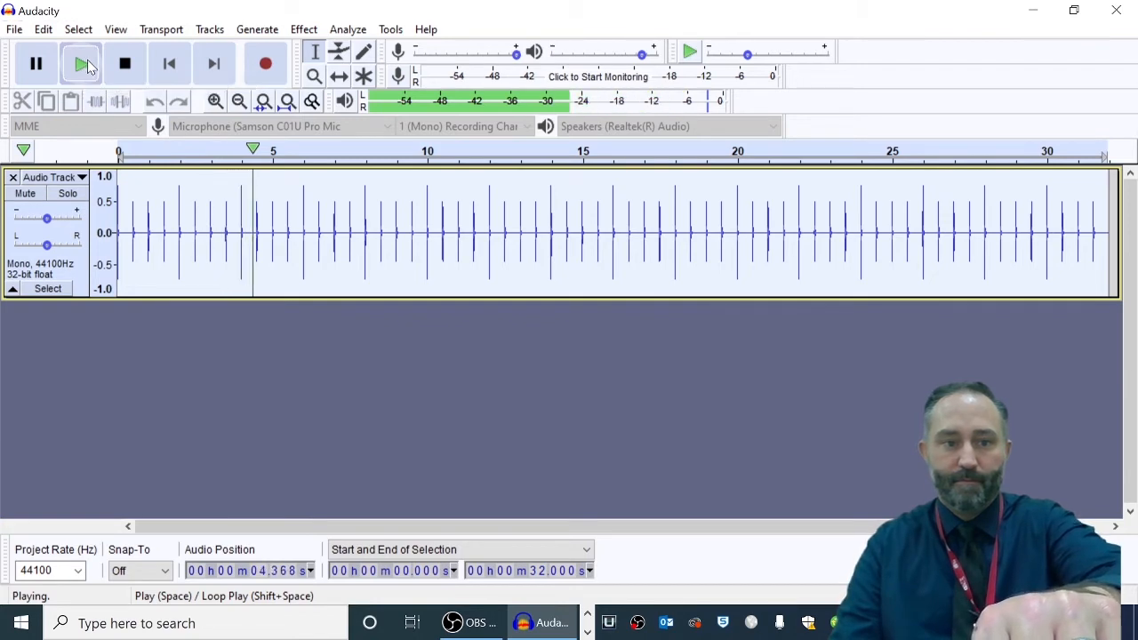
pyautogui.click(129, 76)
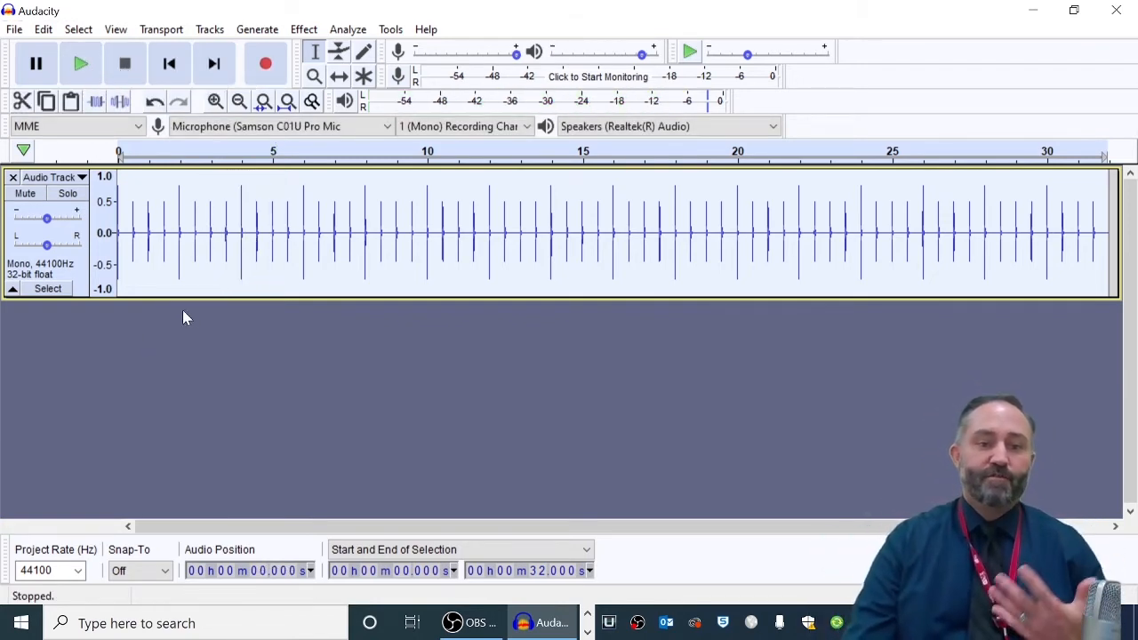
pyautogui.click(146, 386)
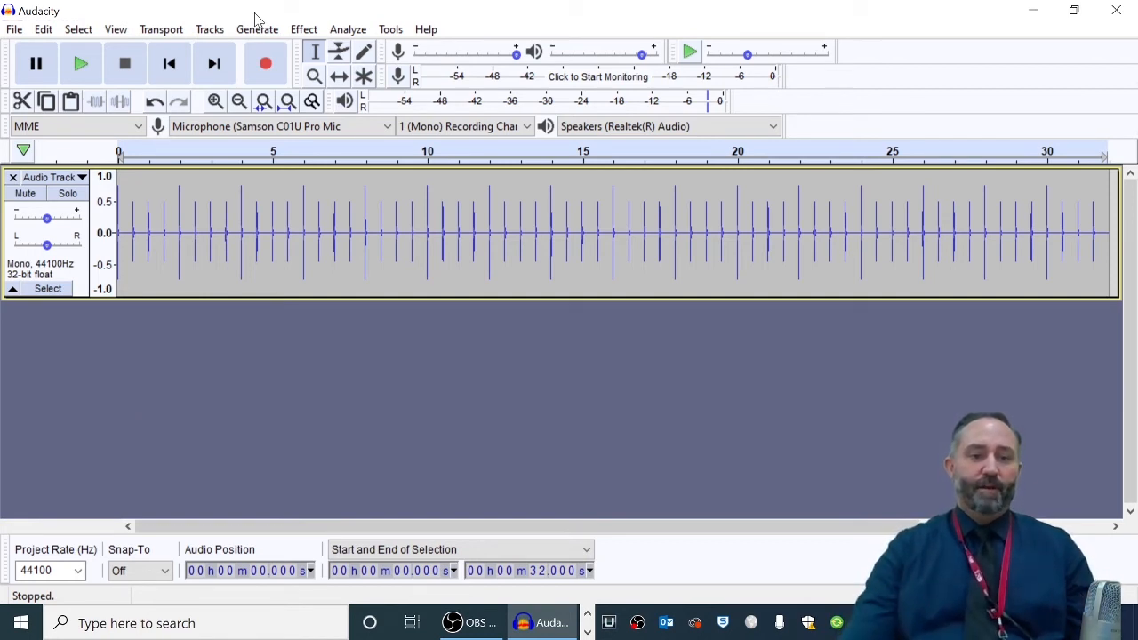
pyautogui.click(169, 63)
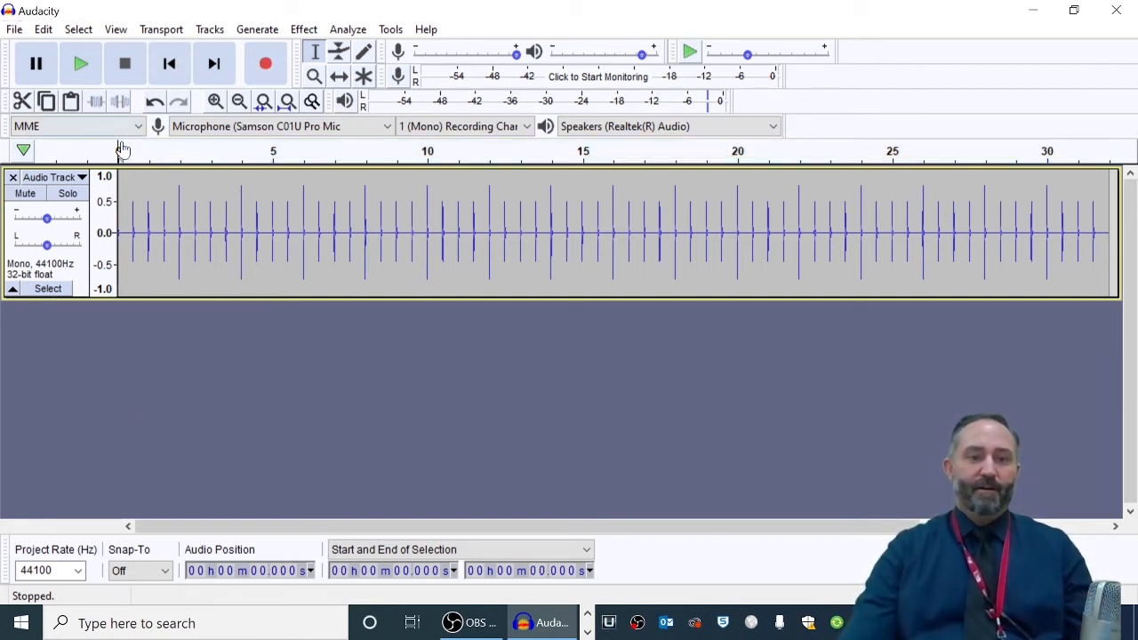
# - Add a new mono track below the rhythm track and record about 14 seconds of the metronome playback into it
pyautogui.click(211, 30)
pyautogui.moveTo(223, 55)
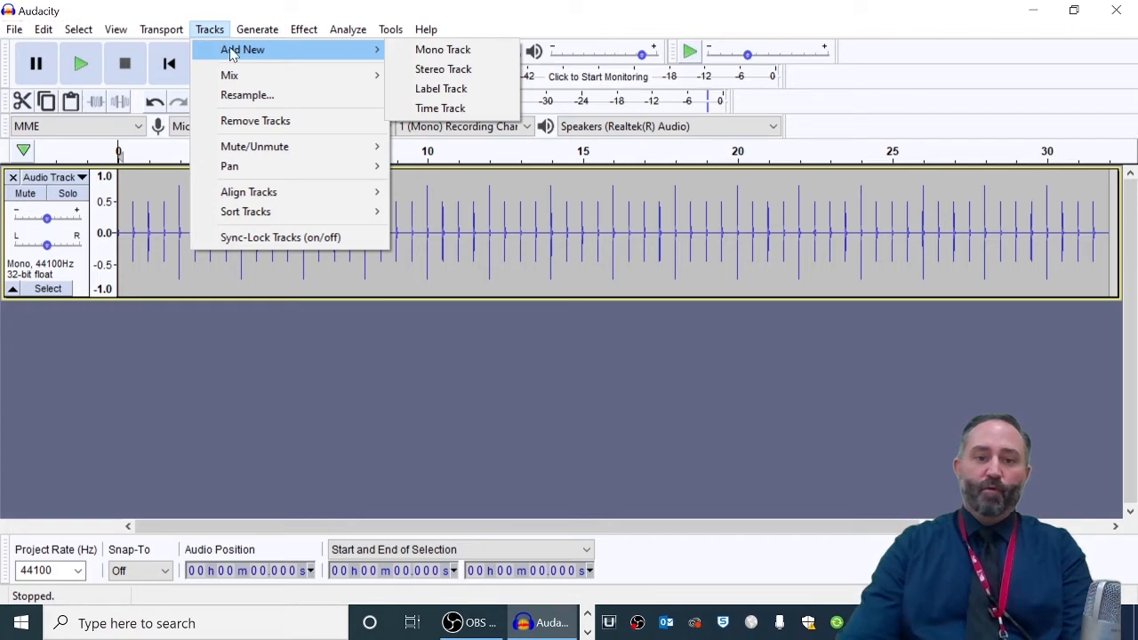
pyautogui.click(442, 50)
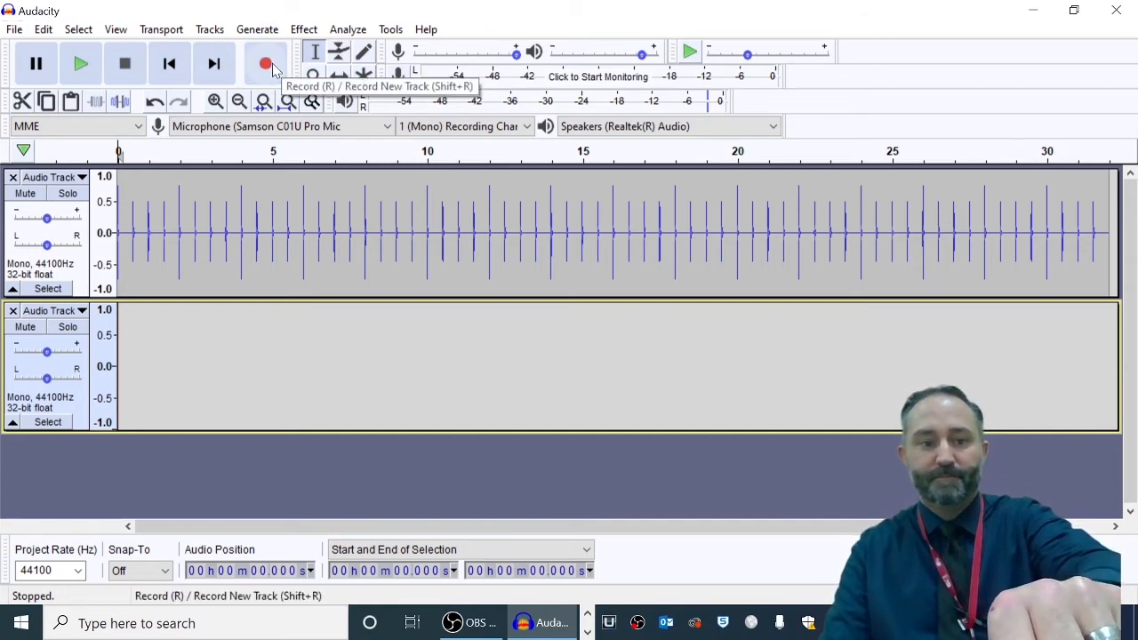
pyautogui.click(269, 67)
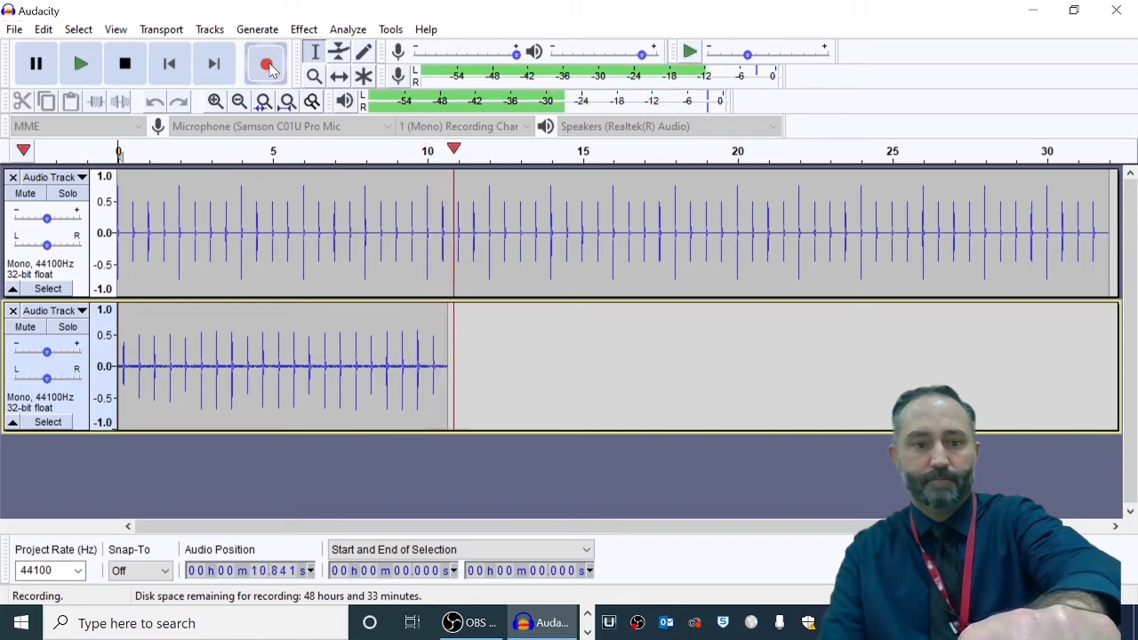
pyautogui.click(126, 71)
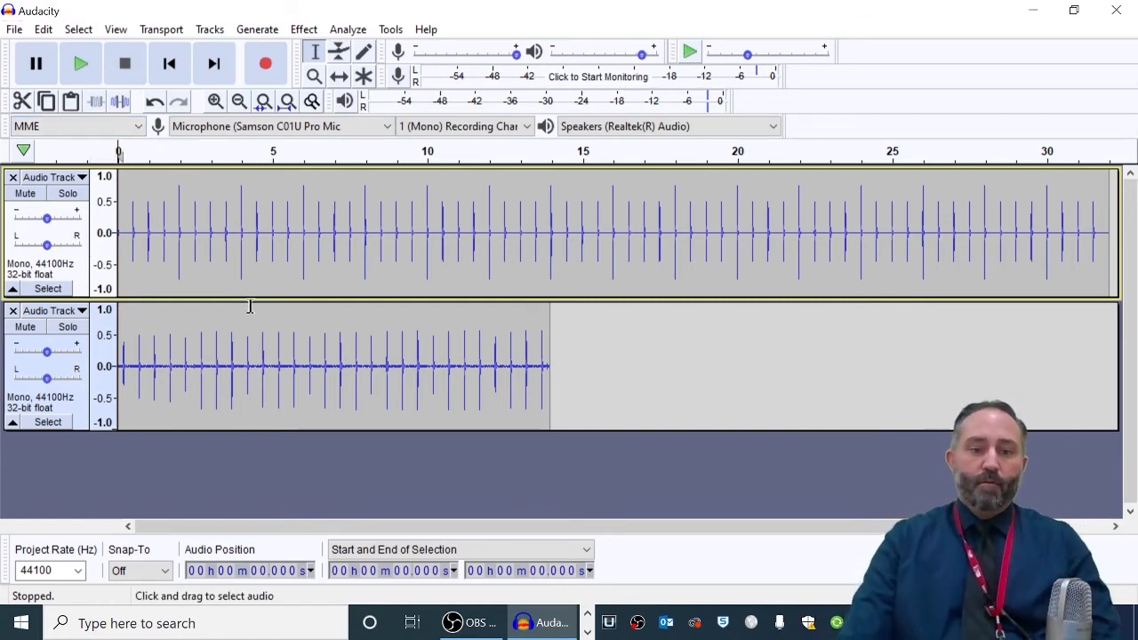
# - Select the recorded track's gap from the generated second beat to its delayed recorded beat, about 0.500 s to 0.694 s
pyautogui.click(216, 101)
pyautogui.click(216, 102)
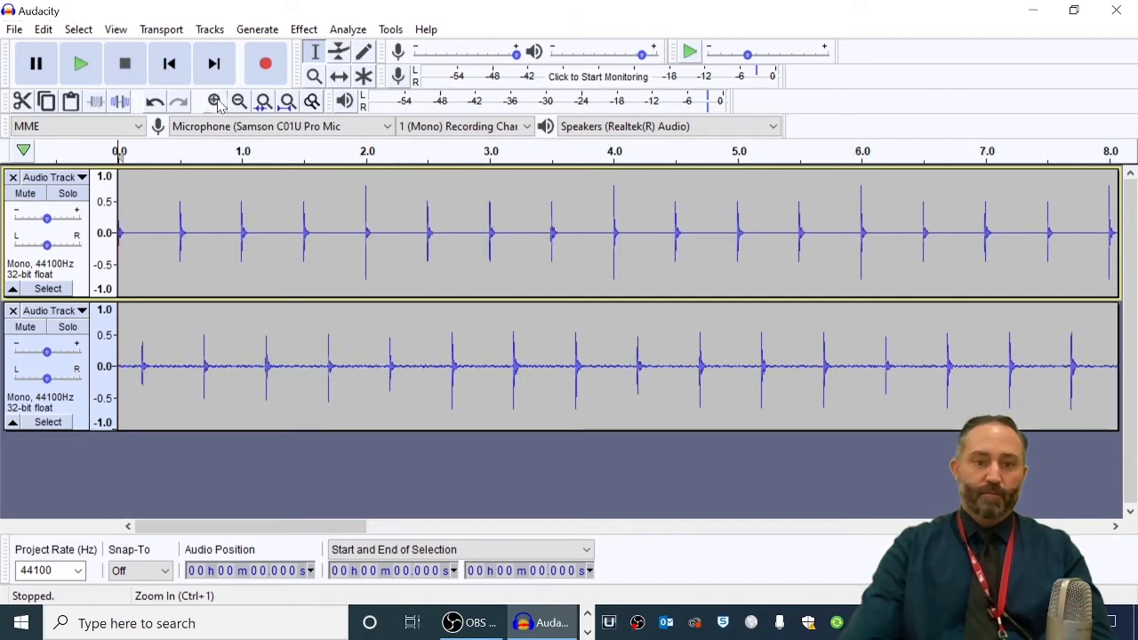
pyautogui.click(216, 102)
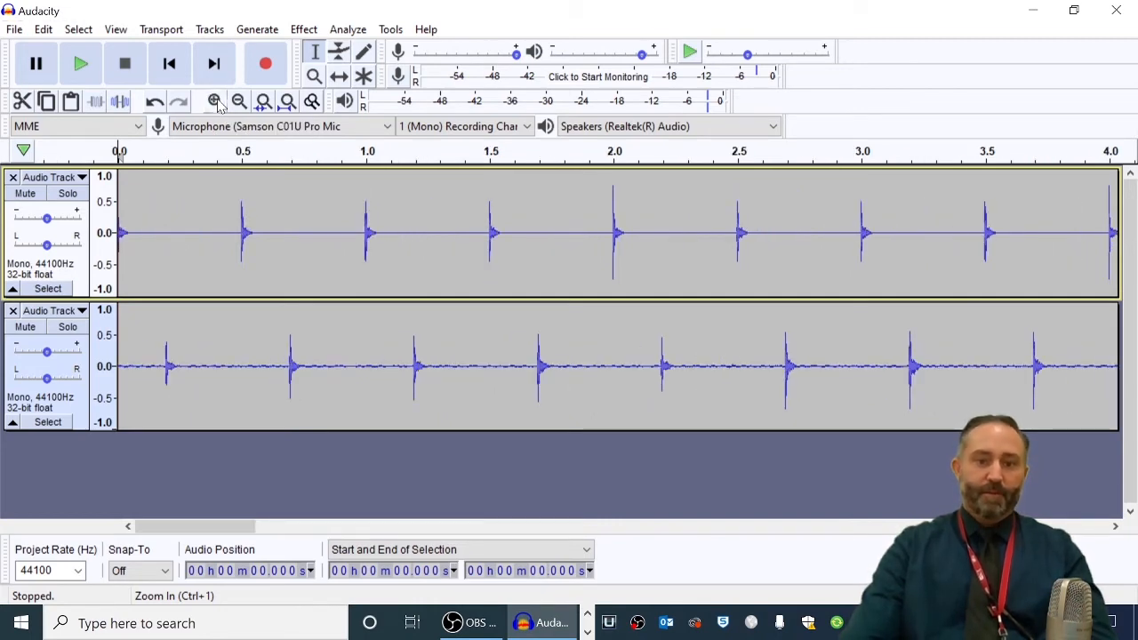
pyautogui.click(216, 102)
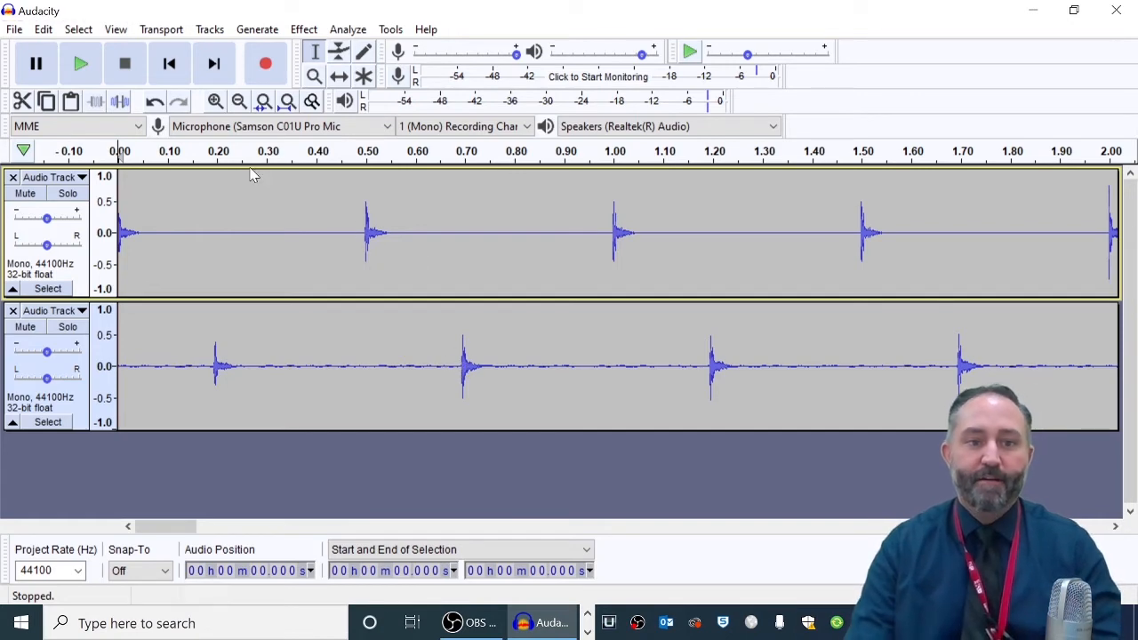
pyautogui.click(214, 104)
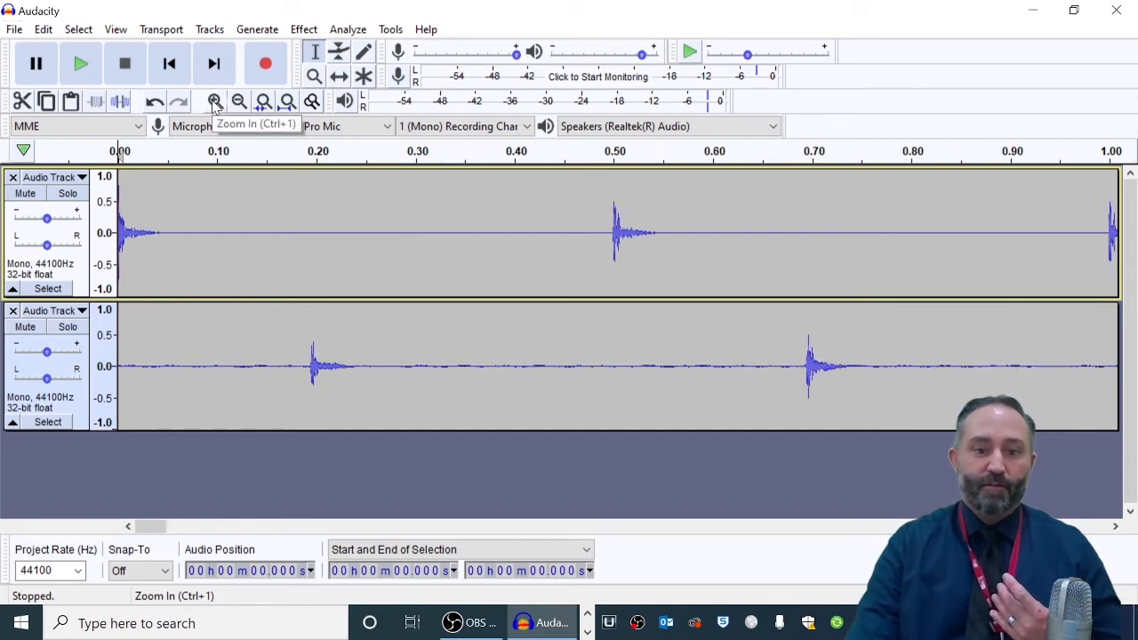
pyautogui.click(215, 102)
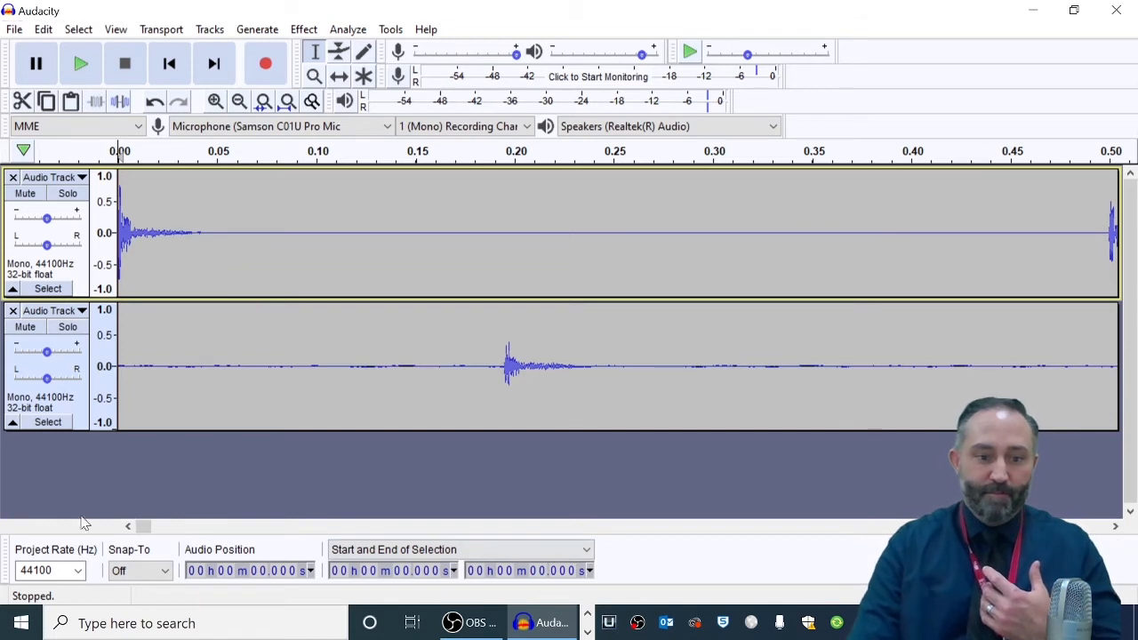
pyautogui.click(1116, 526)
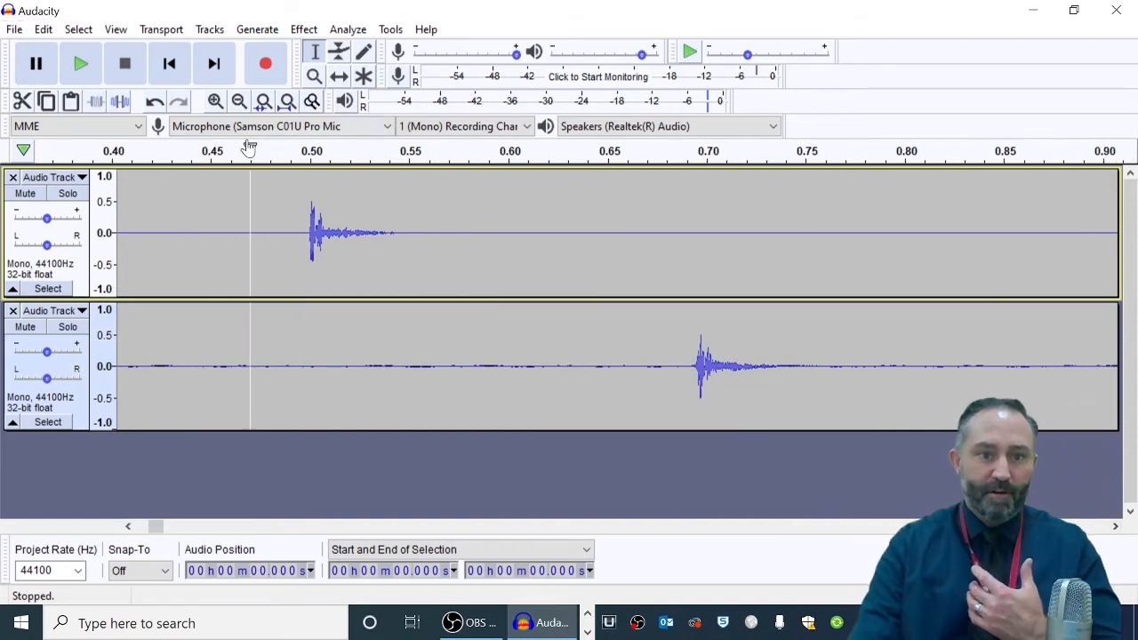
pyautogui.click(215, 100)
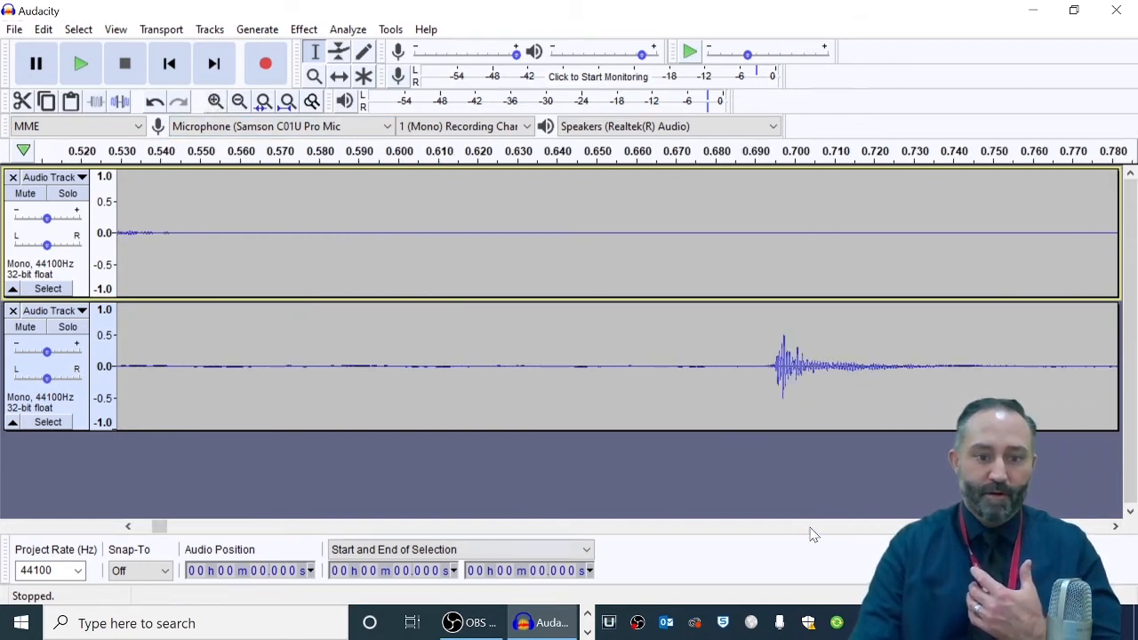
pyautogui.click(128, 526)
pyautogui.click(129, 530)
pyautogui.click(128, 530)
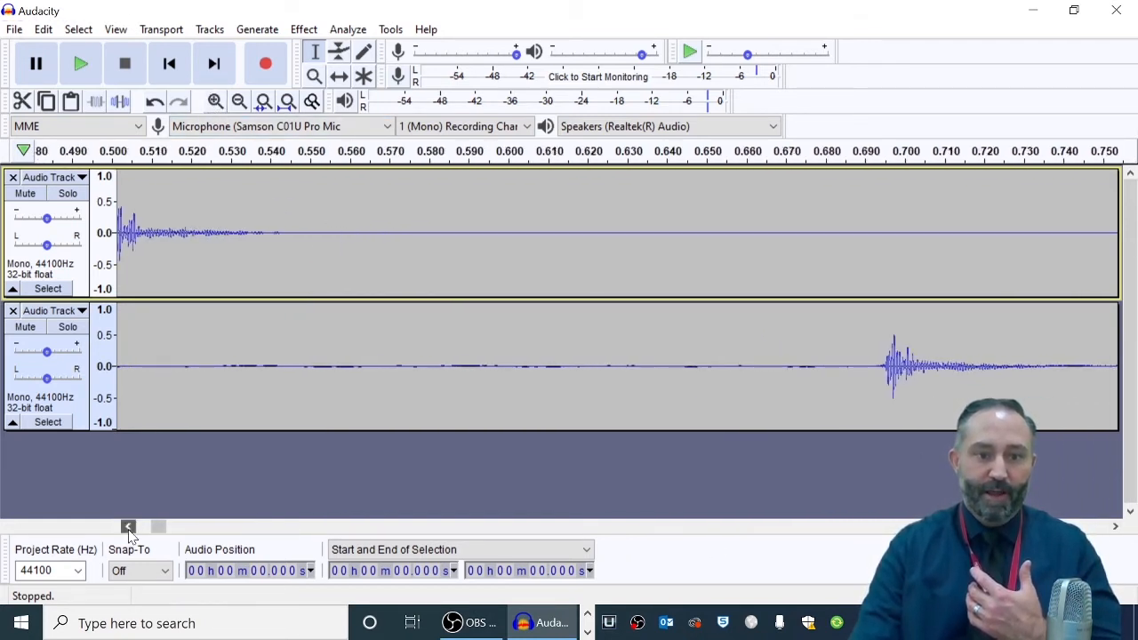
pyautogui.click(129, 530)
pyautogui.click(129, 530)
pyautogui.click(128, 530)
pyautogui.click(128, 528)
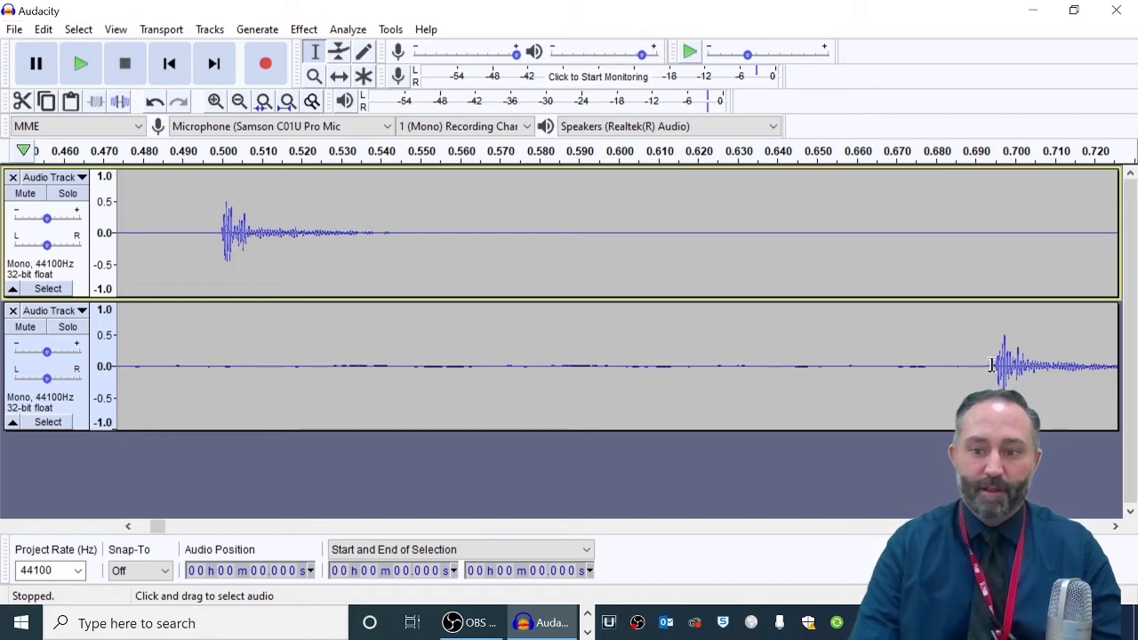
pyautogui.moveTo(991, 365); pyautogui.dragTo(220, 334)
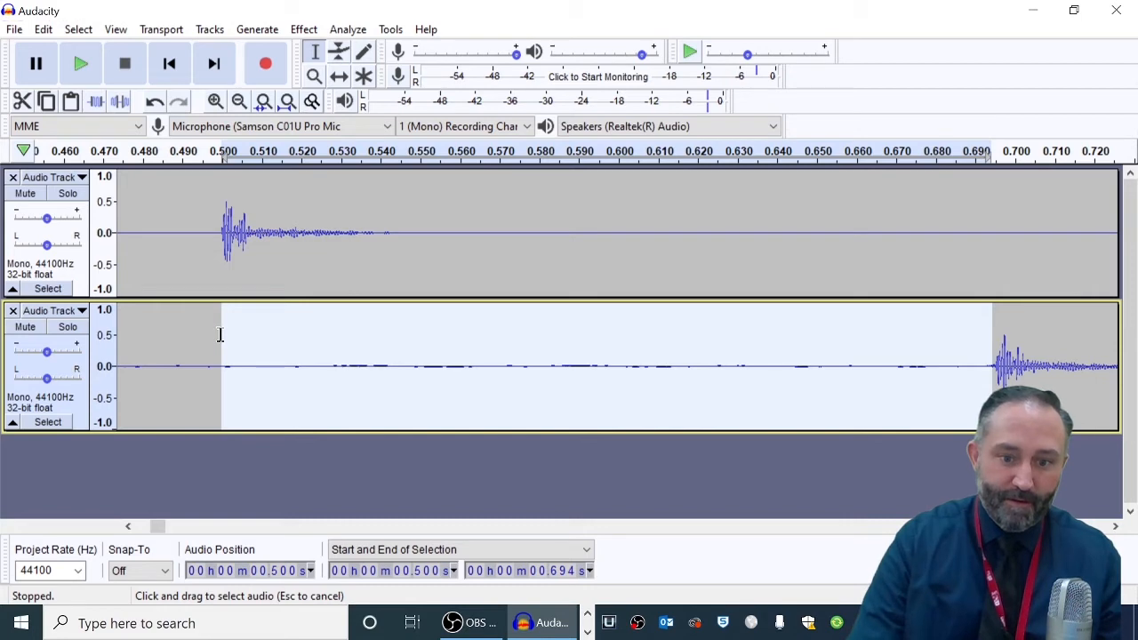
pyautogui.moveTo(219, 334); pyautogui.dragTo(219, 332)
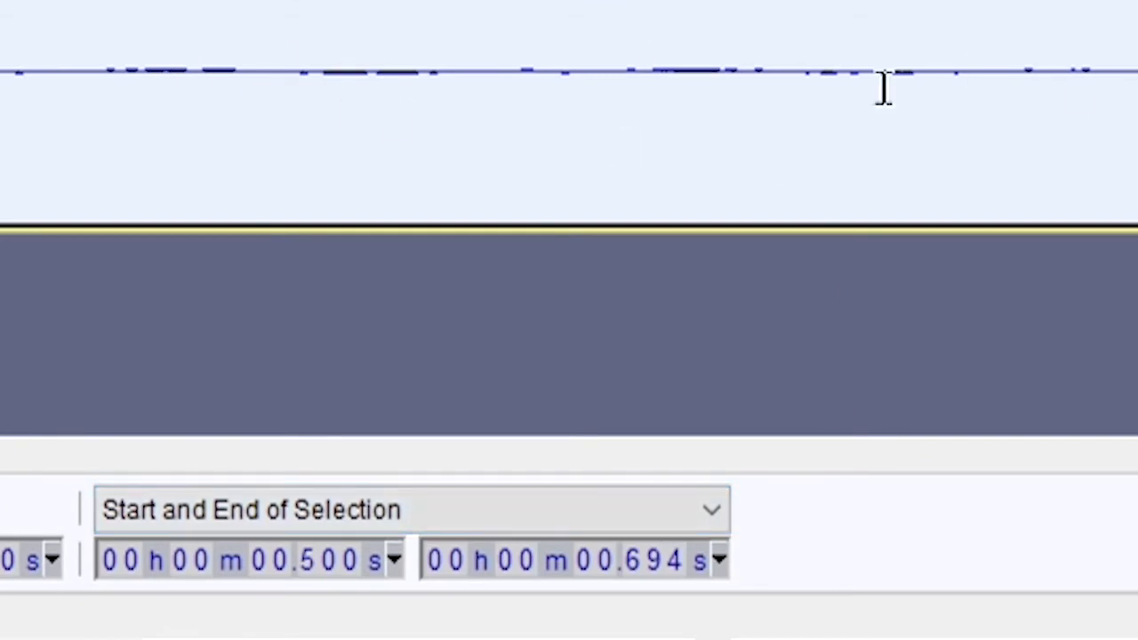
# - Display the selection's start and length, and select the recorded track's gap at the third beat, about 1.000 s to 1.194 s
pyautogui.click(703, 521)
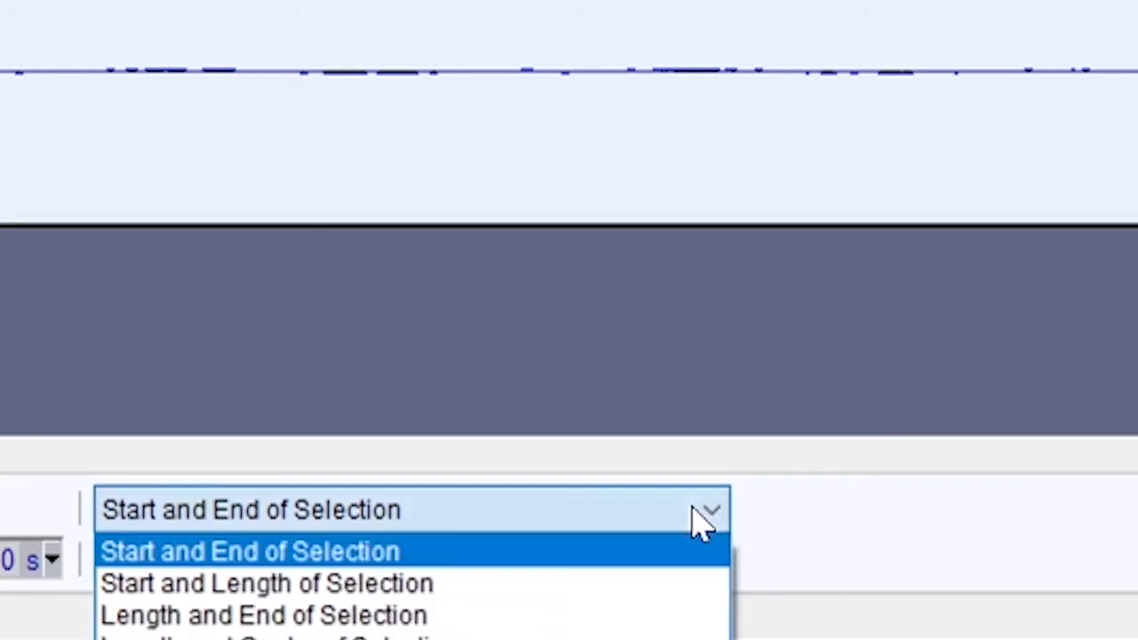
pyautogui.click(543, 587)
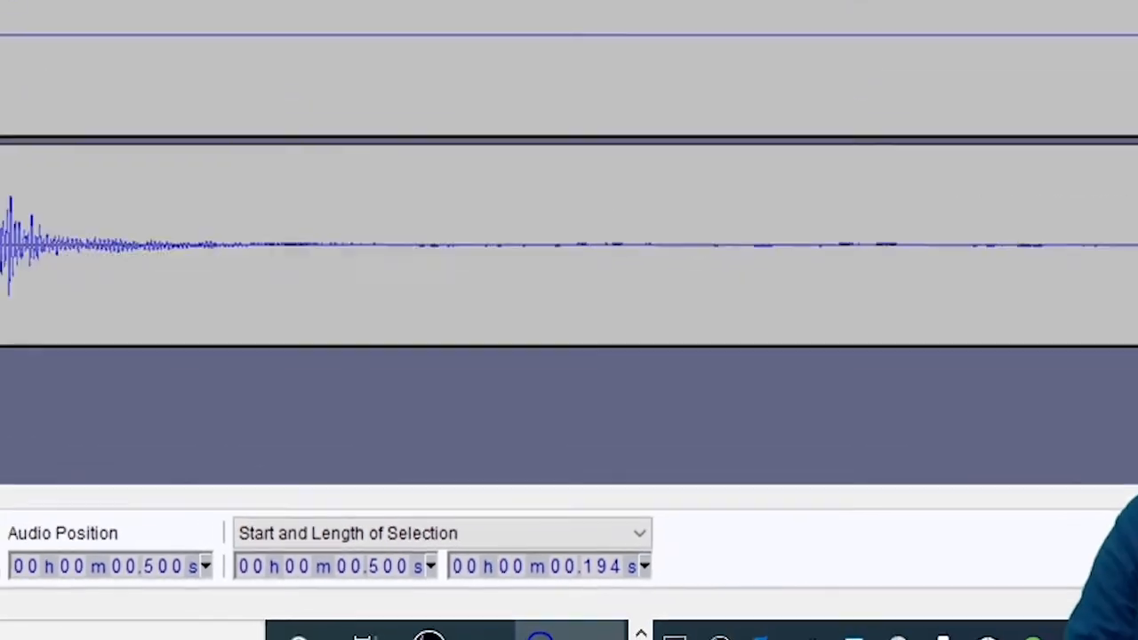
pyautogui.moveTo(167, 529); pyautogui.dragTo(177, 543)
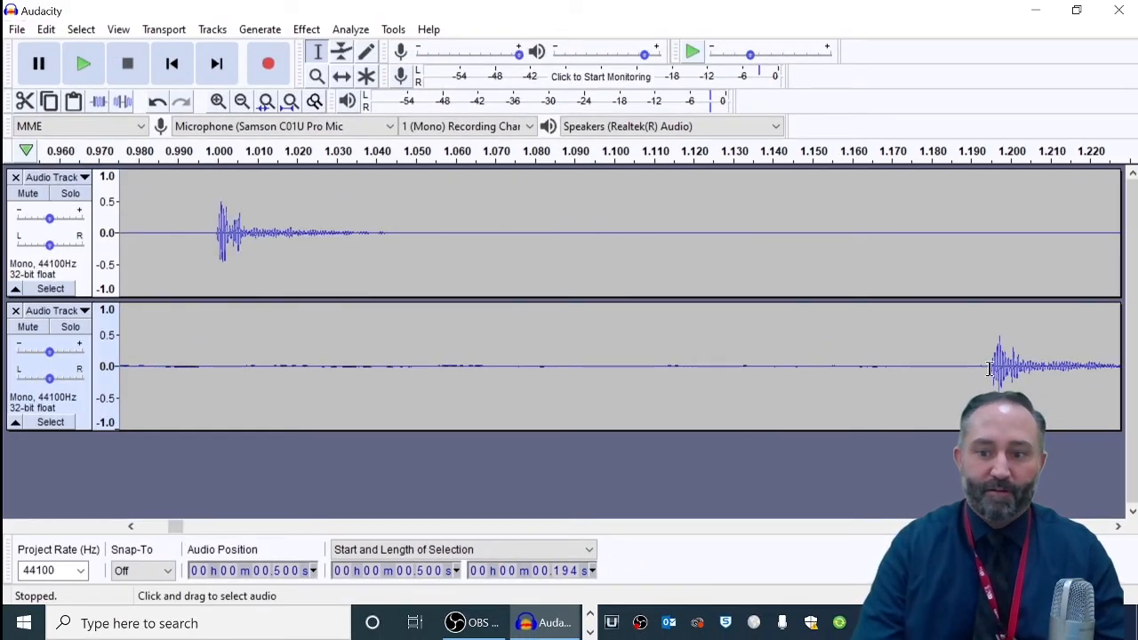
pyautogui.moveTo(985, 363); pyautogui.dragTo(219, 323)
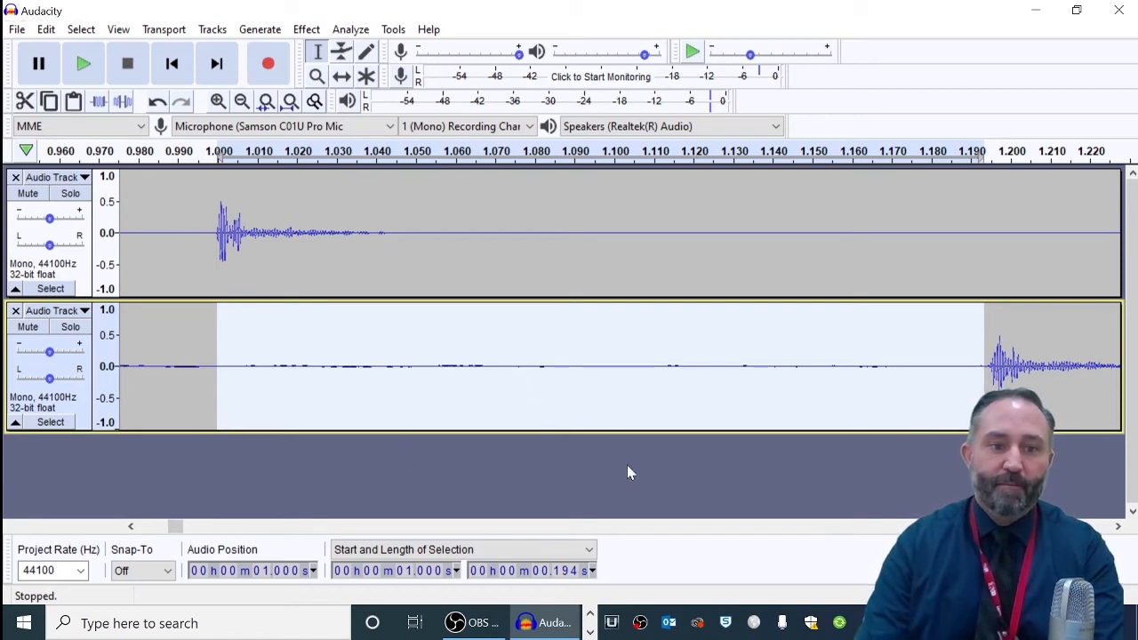
# - Set the latency compensation to -194 milliseconds in the Devices preferences and apply it
pyautogui.click(17, 29)
pyautogui.moveTo(39, 31)
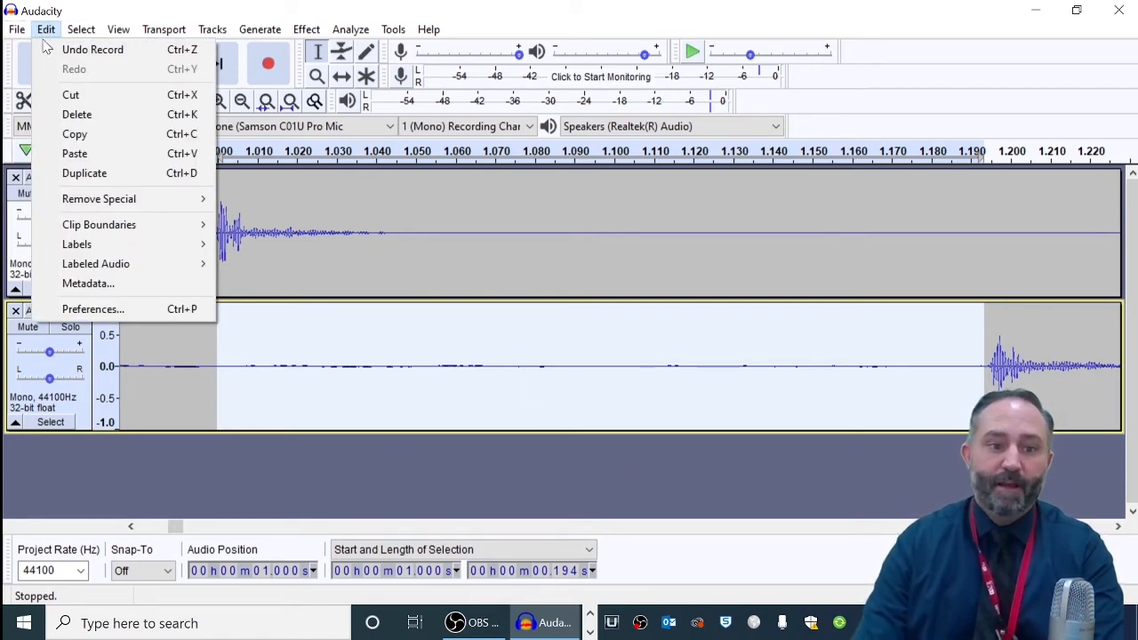
pyautogui.click(91, 311)
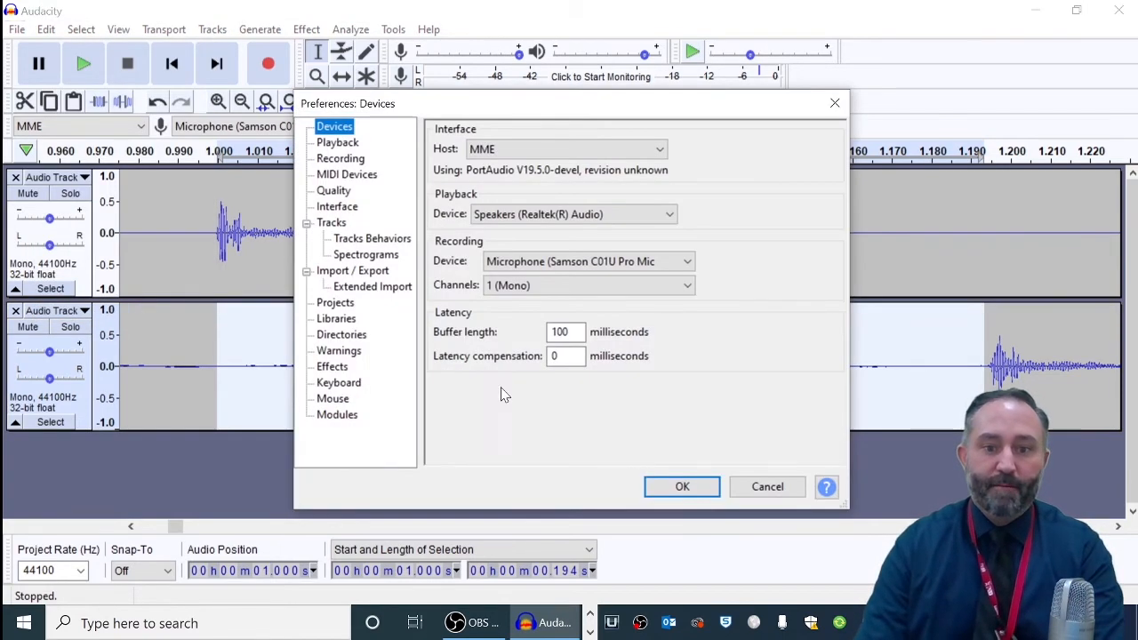
pyautogui.click(561, 355)
pyautogui.press('BackSpace')
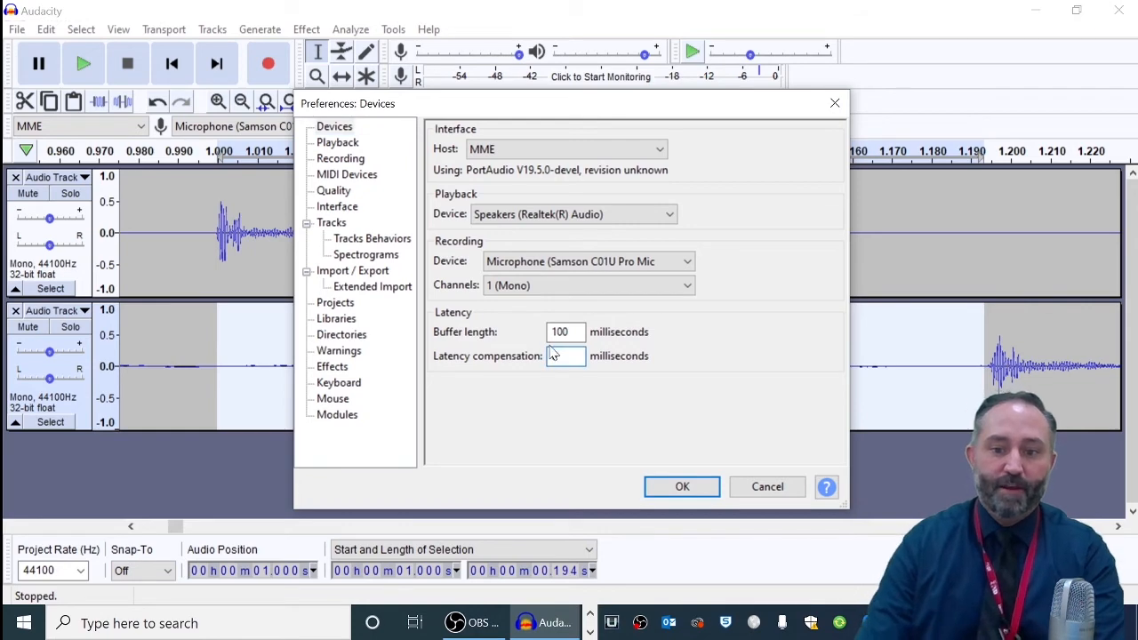
pyautogui.write('-')
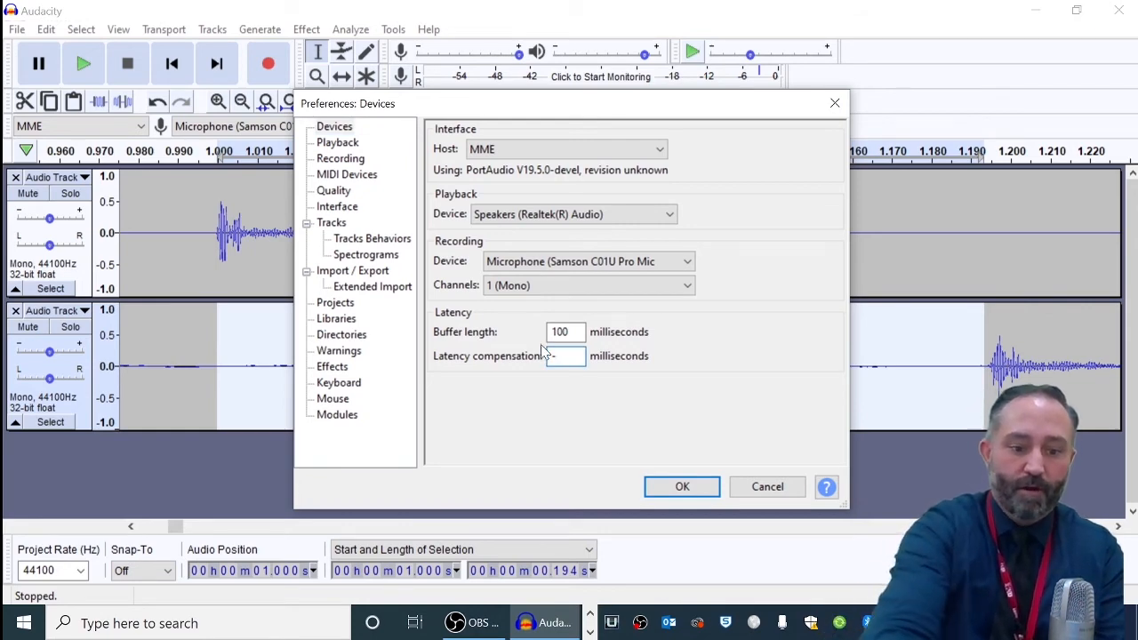
pyautogui.write('194')
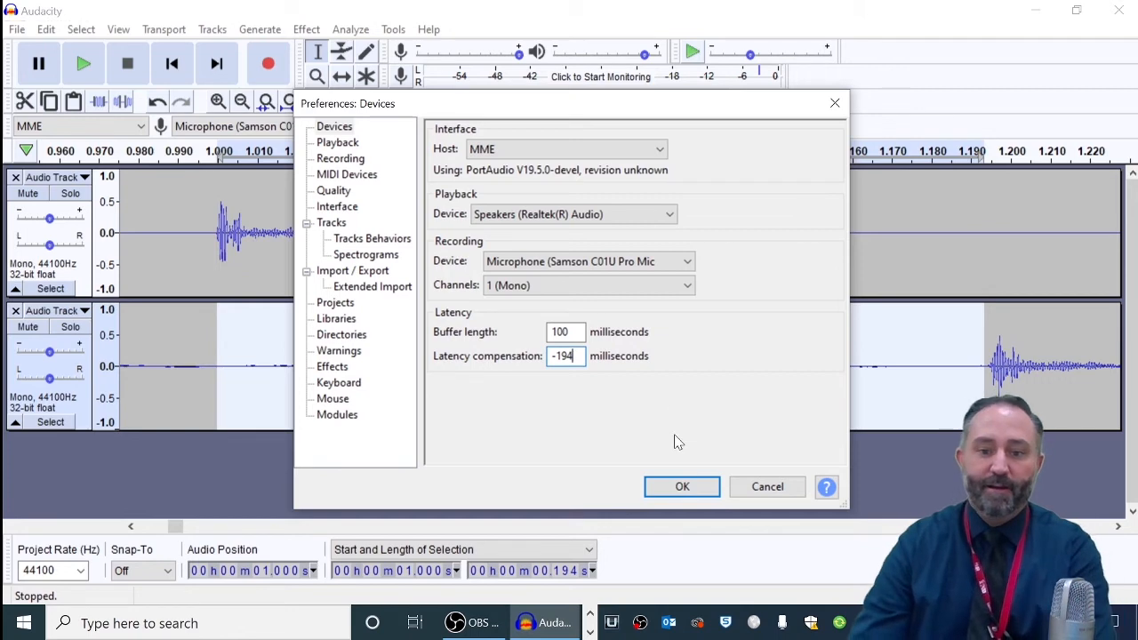
pyautogui.click(682, 489)
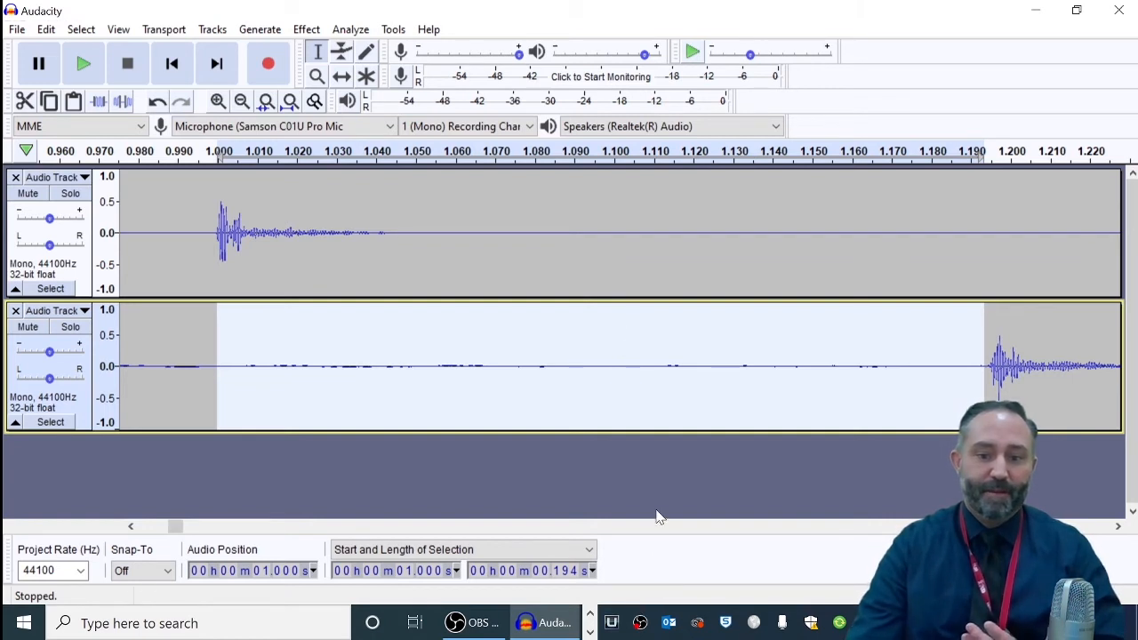
pyautogui.rightClick(640, 622)
pyautogui.click(681, 579)
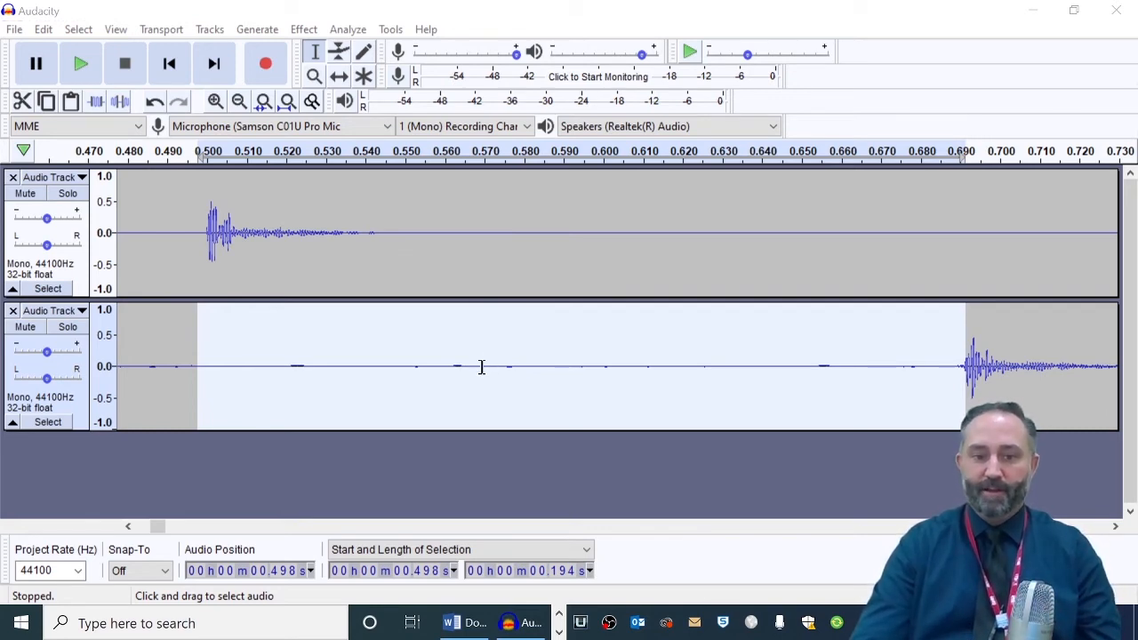
# - Replace the old recorded track with a new empty mono track below the rhythm track
pyautogui.click(14, 312)
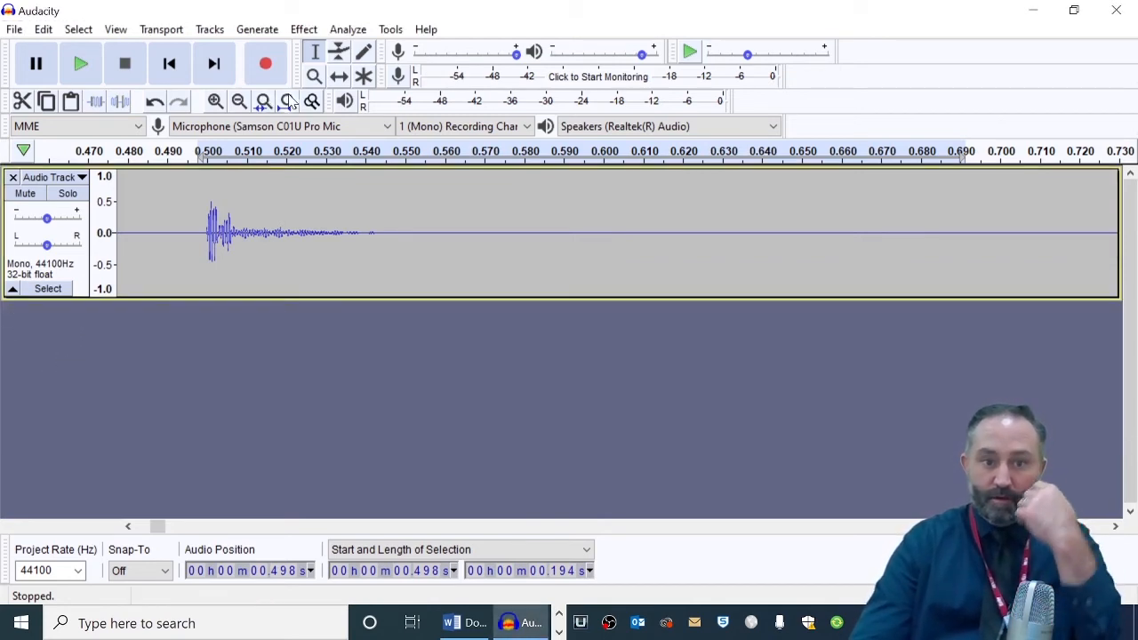
pyautogui.click(245, 103)
pyautogui.click(245, 104)
pyautogui.click(245, 103)
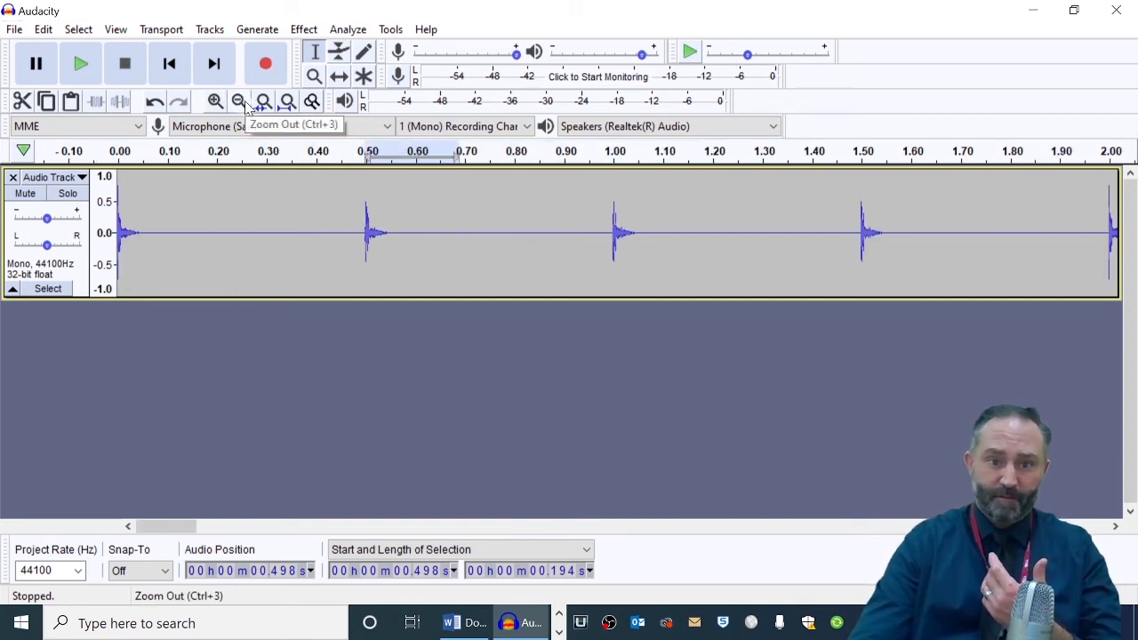
pyautogui.click(245, 103)
pyautogui.click(245, 103)
pyautogui.click(246, 104)
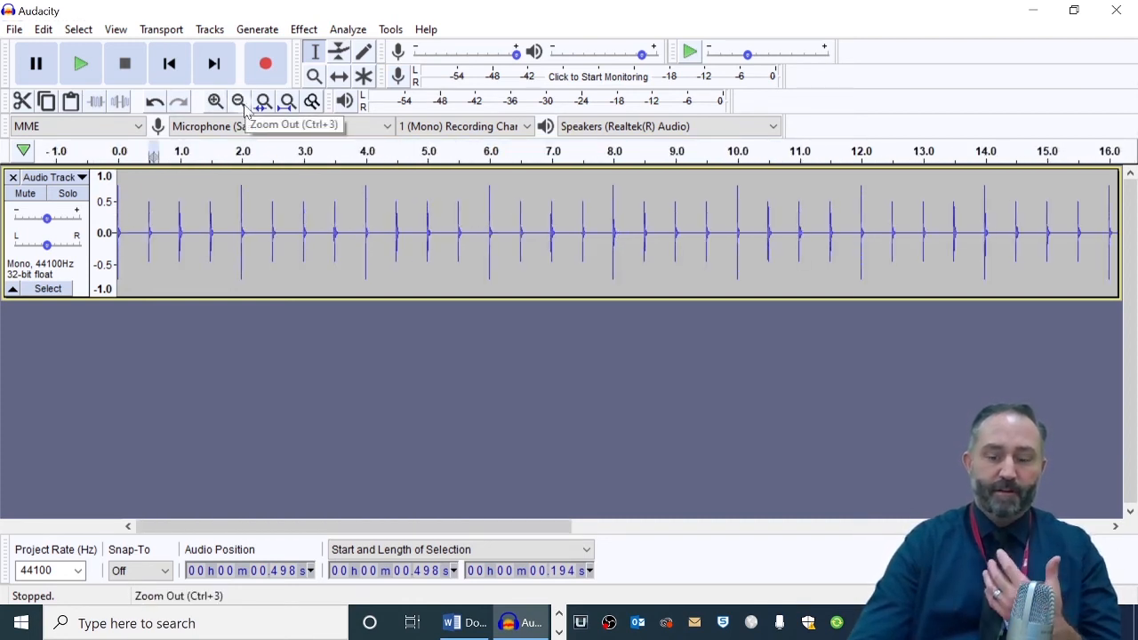
pyautogui.click(211, 30)
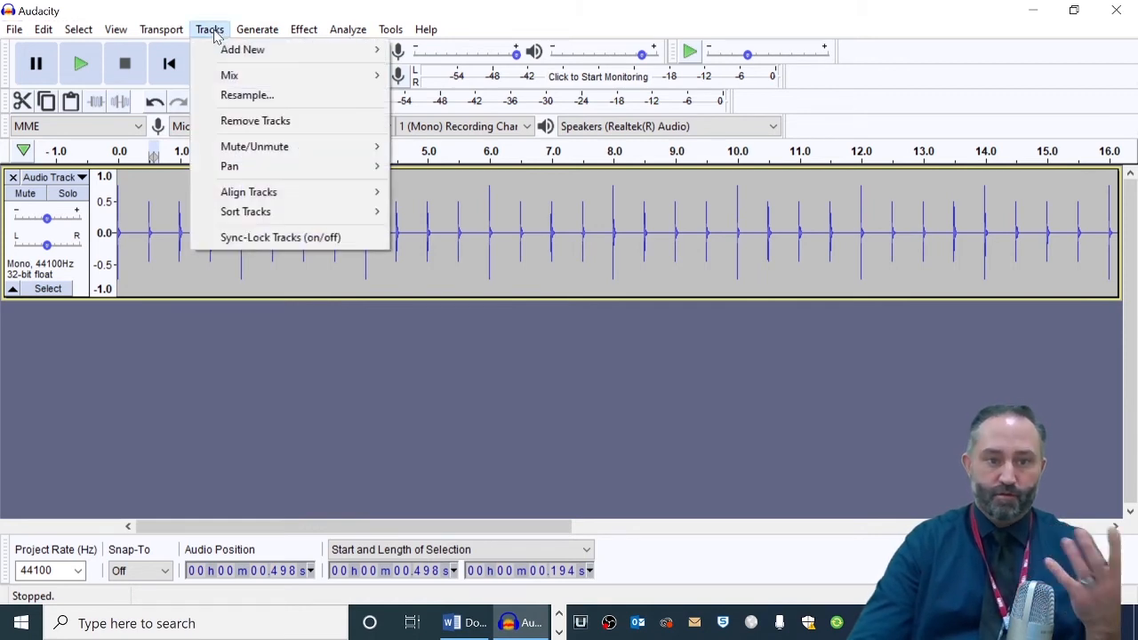
pyautogui.moveTo(323, 51)
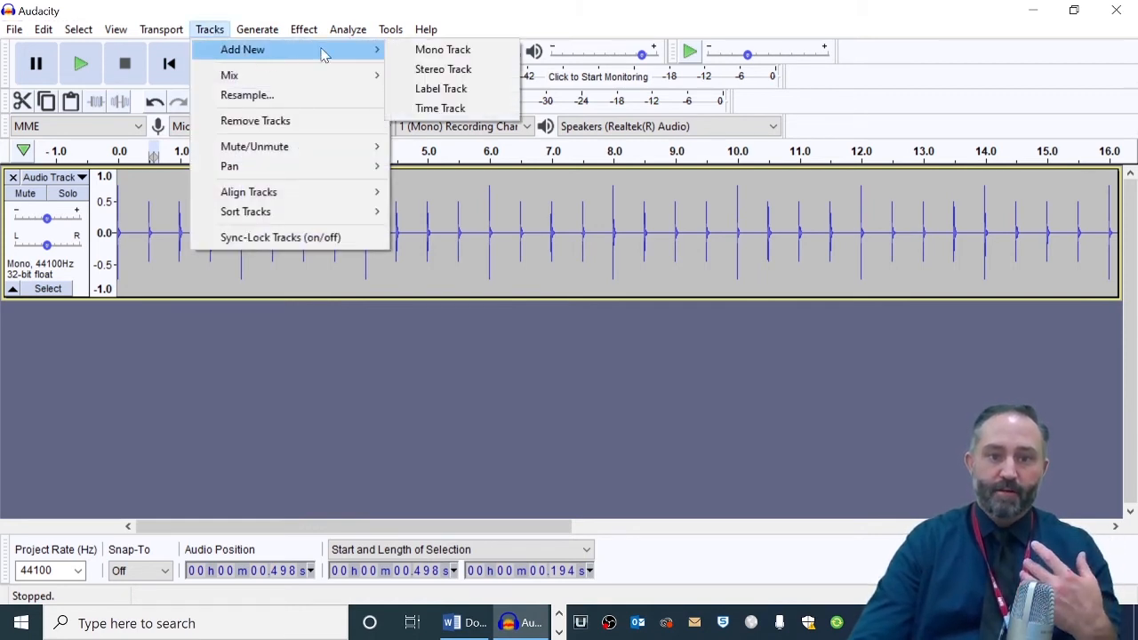
pyautogui.click(432, 48)
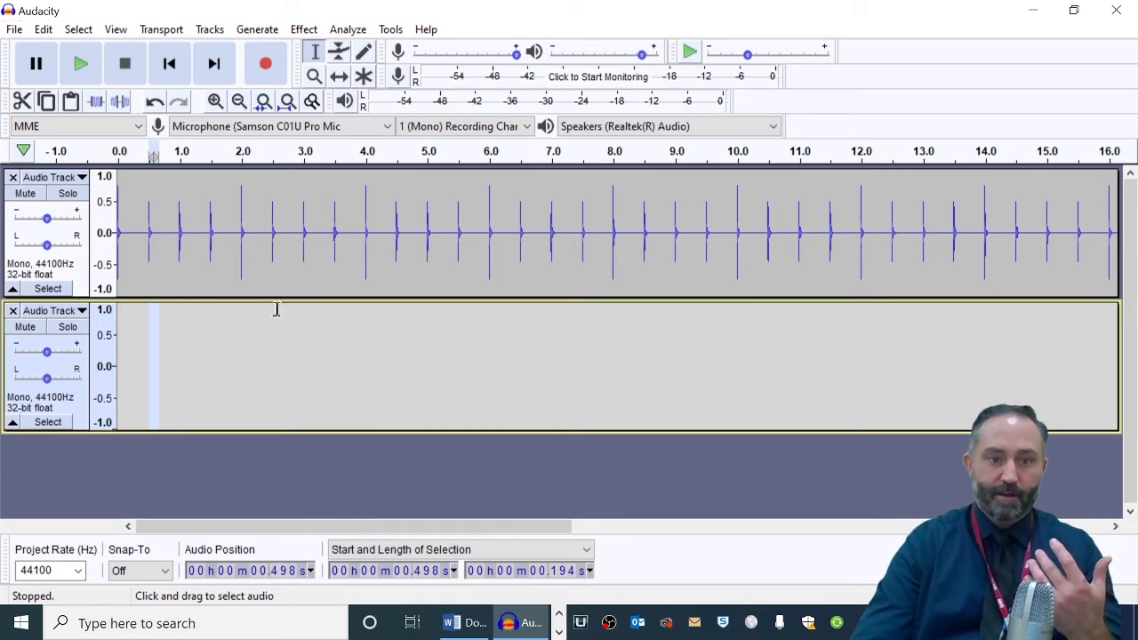
# - Return the cursor to the start and record about 12 seconds of metronome playback into the new track
pyautogui.click(173, 64)
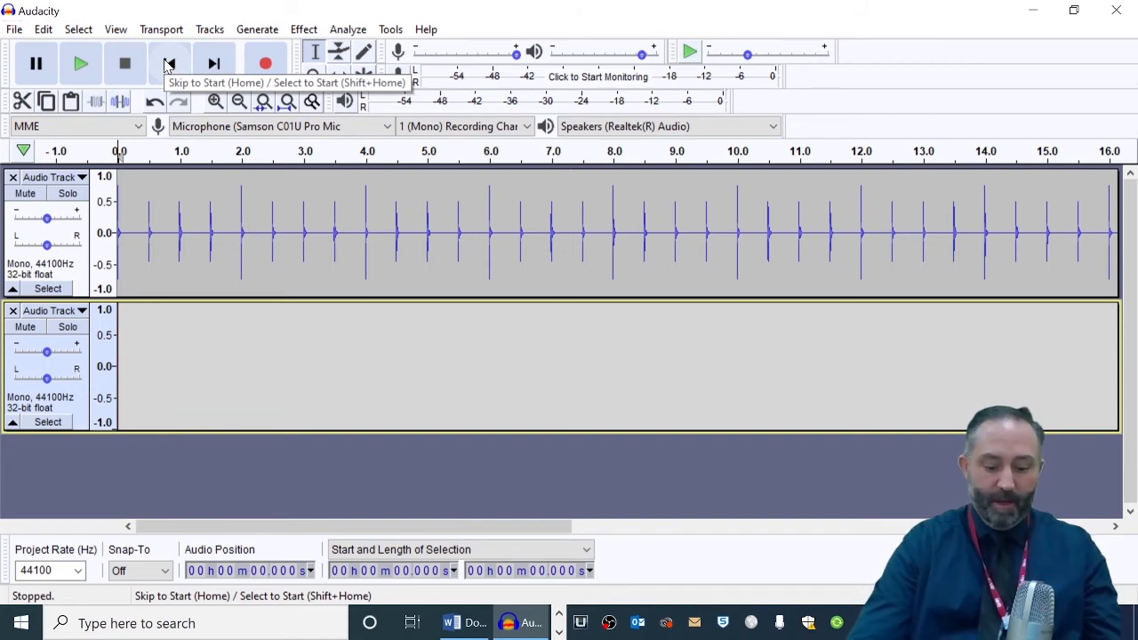
pyautogui.click(266, 65)
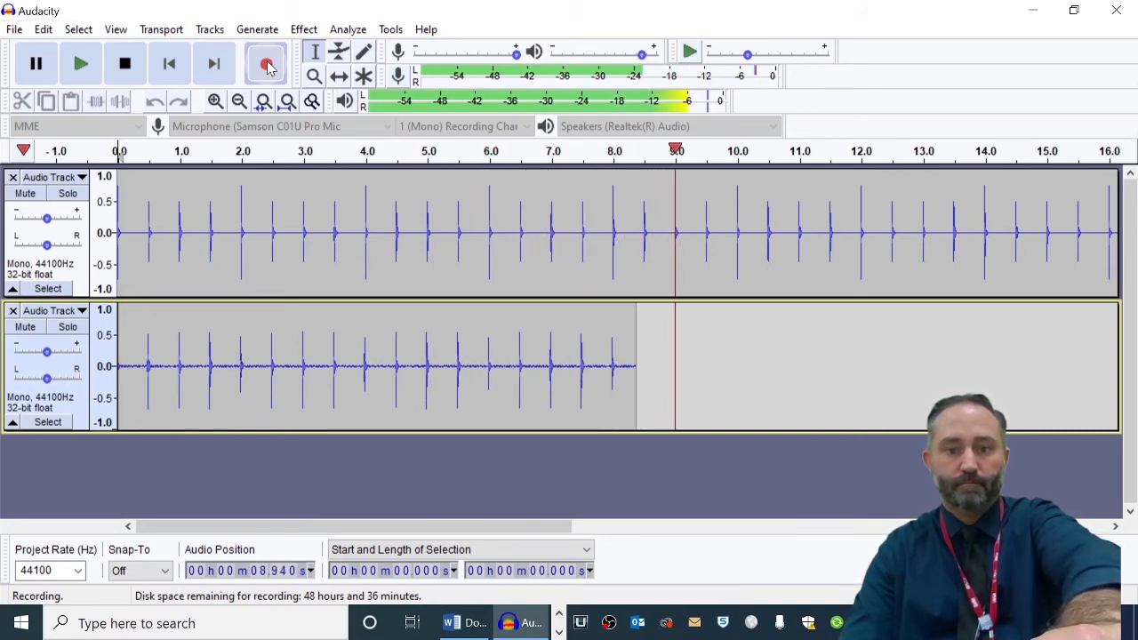
pyautogui.click(125, 65)
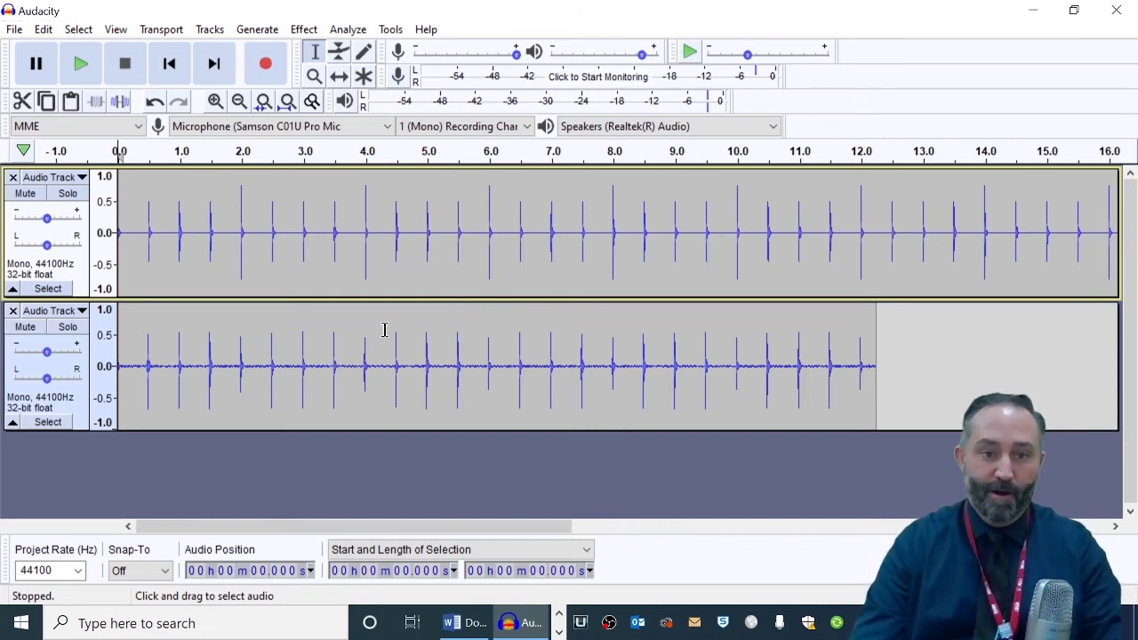
# - Compare the position of the beat near 0.5 s in the new recording with the same beat in the rhythm track
pyautogui.click(214, 103)
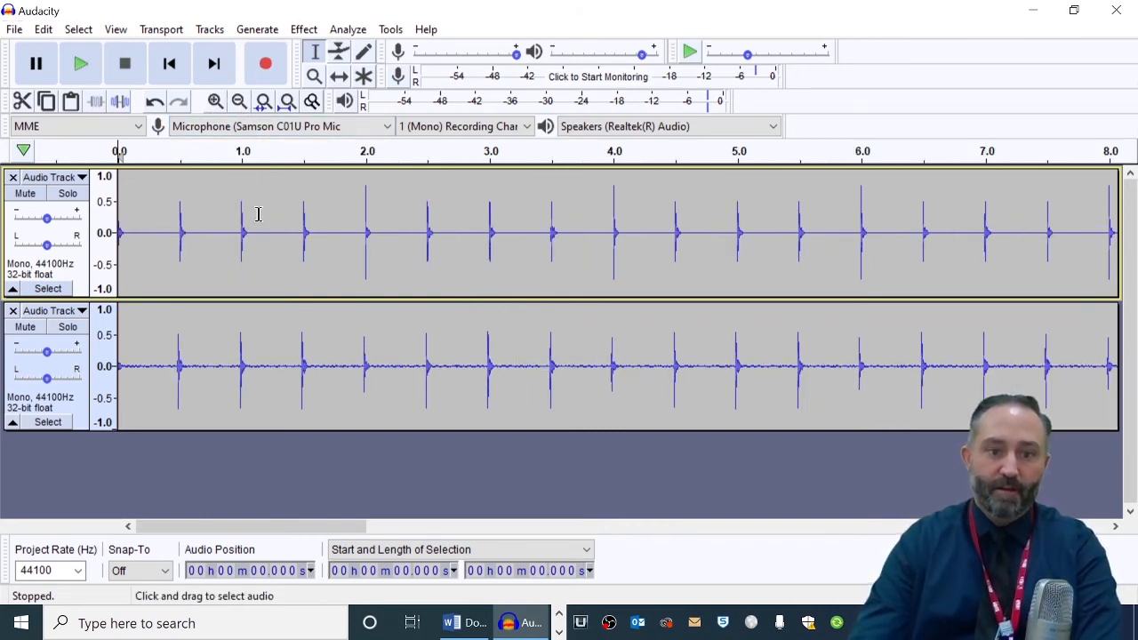
pyautogui.click(216, 102)
pyautogui.click(216, 103)
pyautogui.click(216, 104)
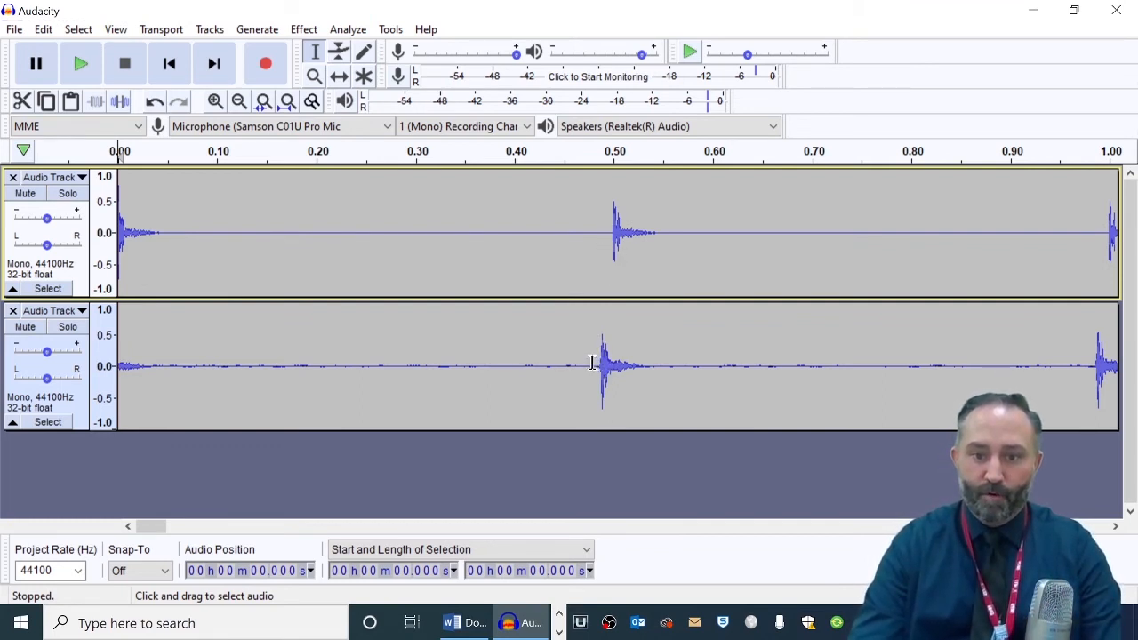
pyautogui.moveTo(593, 362); pyautogui.dragTo(648, 371)
pyautogui.click(640, 371)
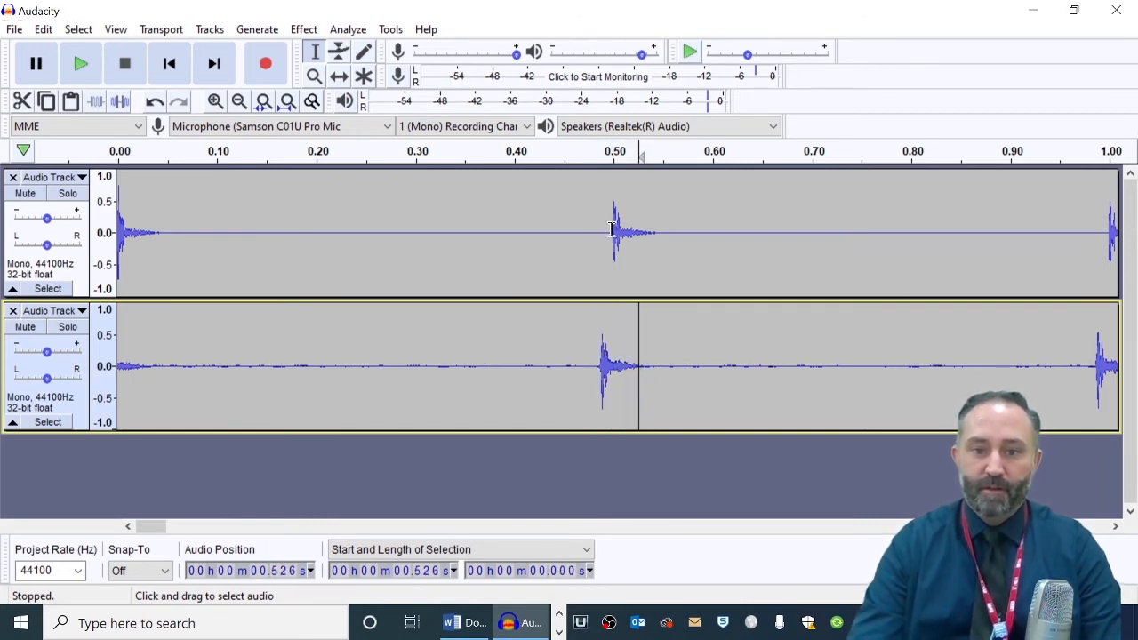
pyautogui.moveTo(612, 230); pyautogui.dragTo(642, 236)
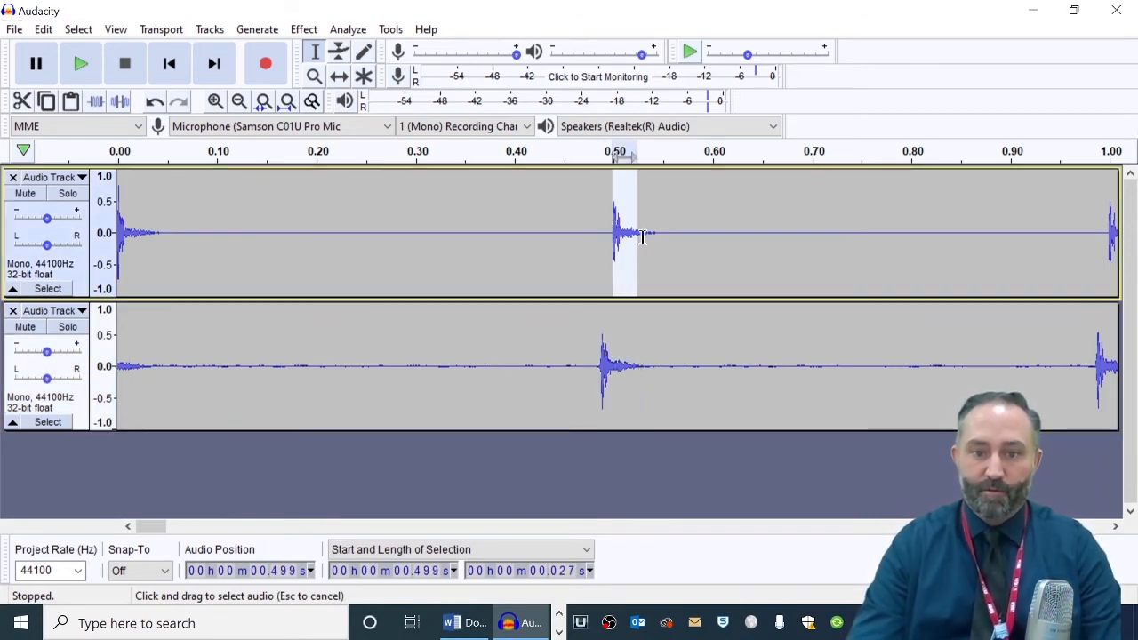
pyautogui.click(607, 357)
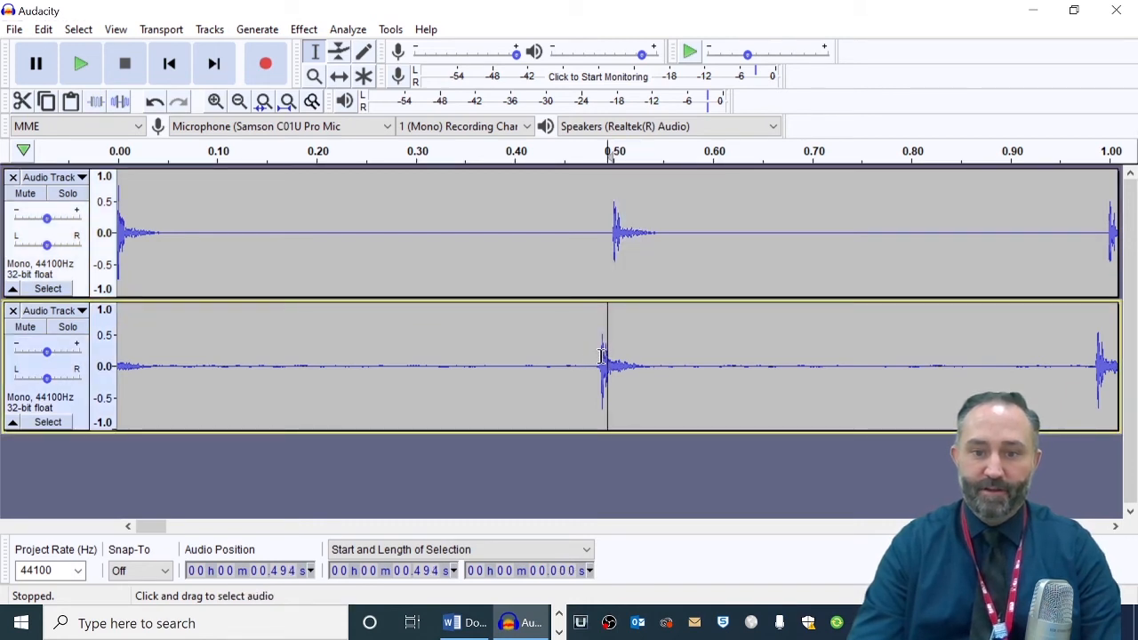
pyautogui.moveTo(594, 366); pyautogui.dragTo(638, 364)
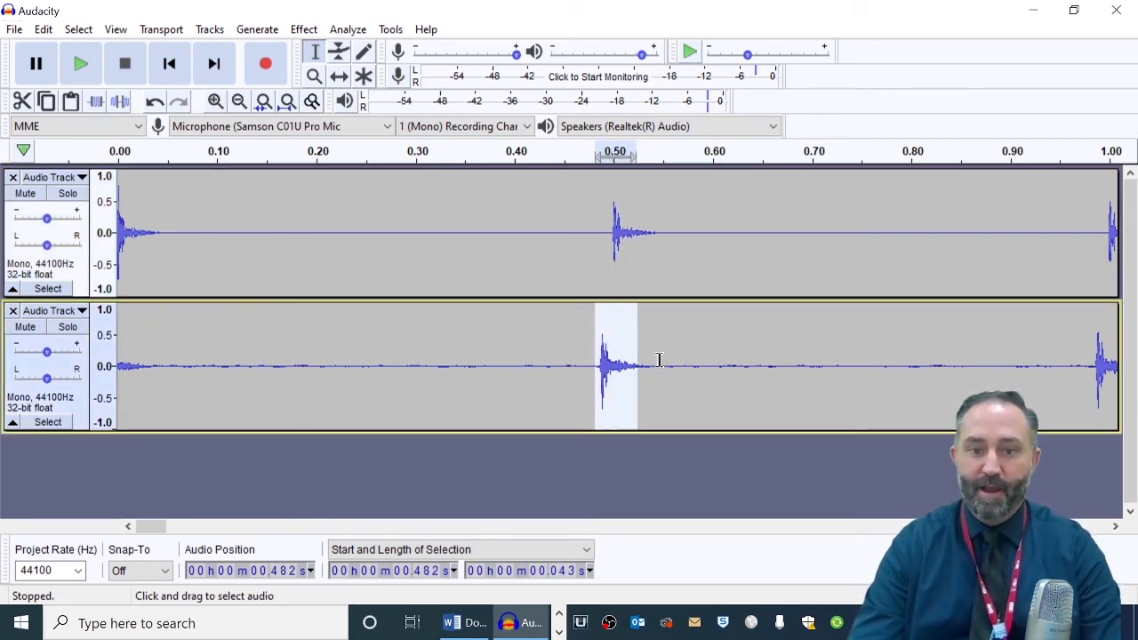
pyautogui.click(676, 378)
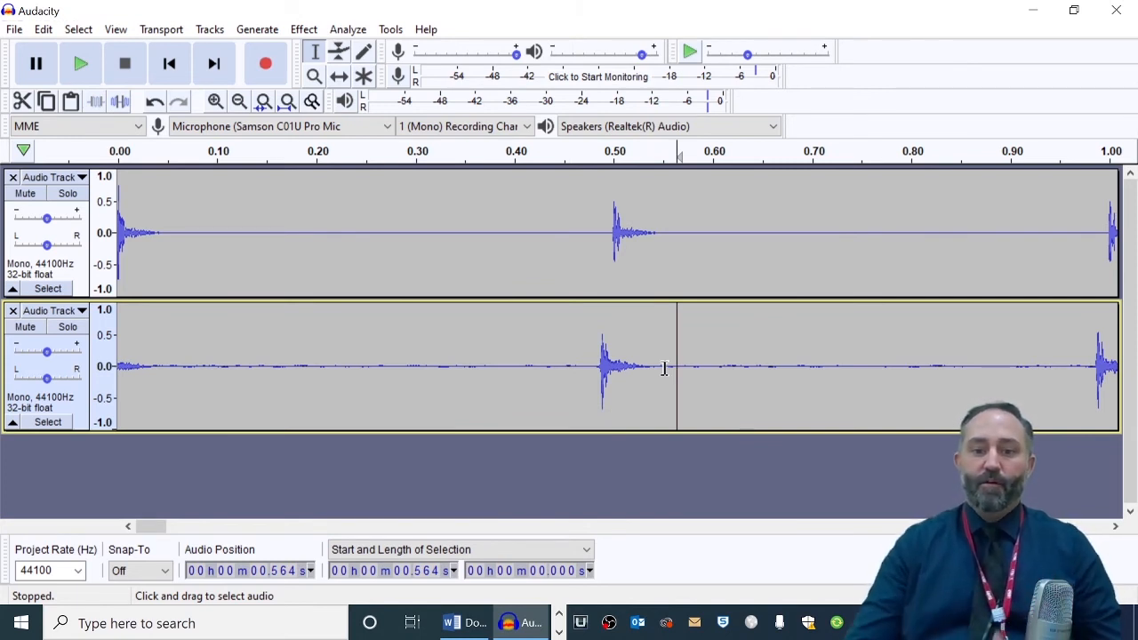
# - Measure the offset by selecting the rhythm track from its second beat back to the recorded beat's onset, about 0.500 s to 0.487 s
pyautogui.click(610, 230)
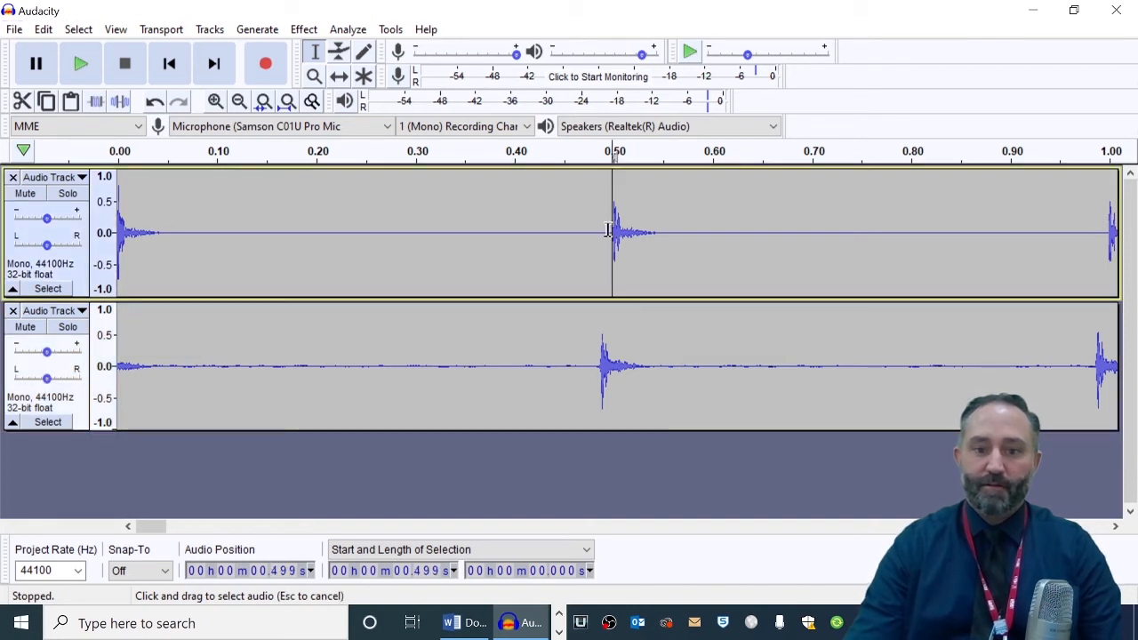
pyautogui.moveTo(608, 230); pyautogui.dragTo(600, 229)
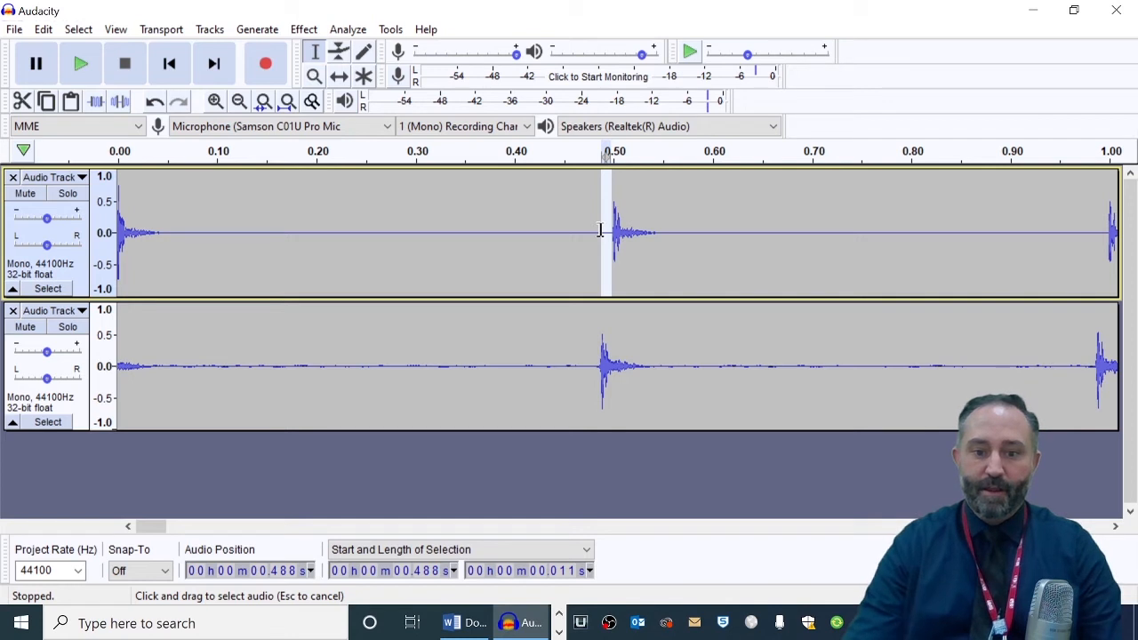
pyautogui.moveTo(600, 230); pyautogui.dragTo(602, 229)
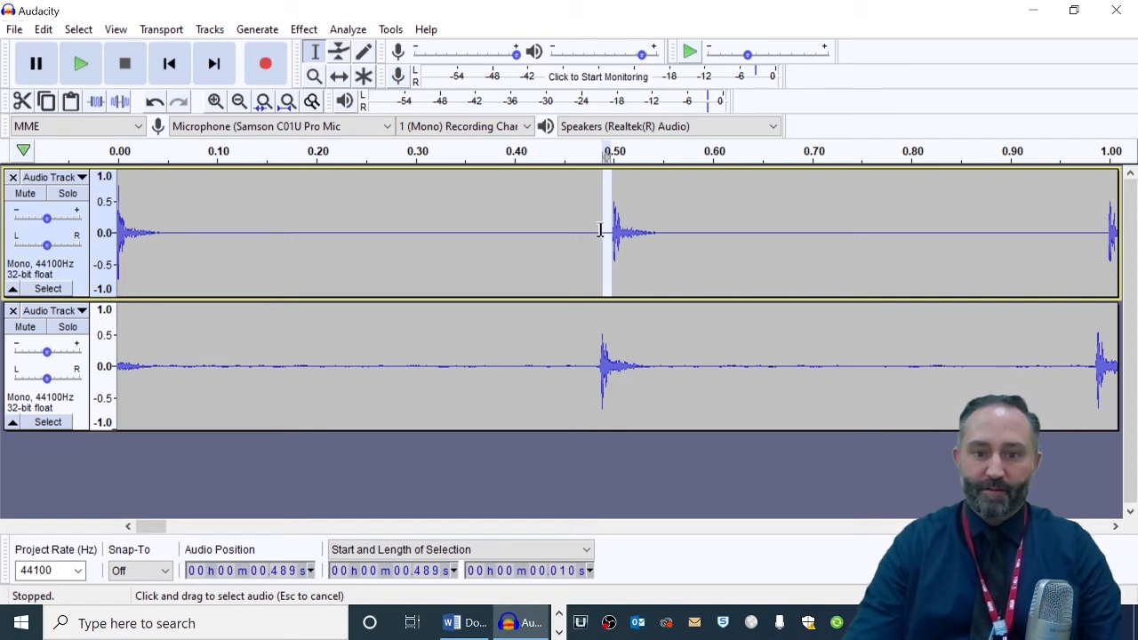
pyautogui.click(217, 102)
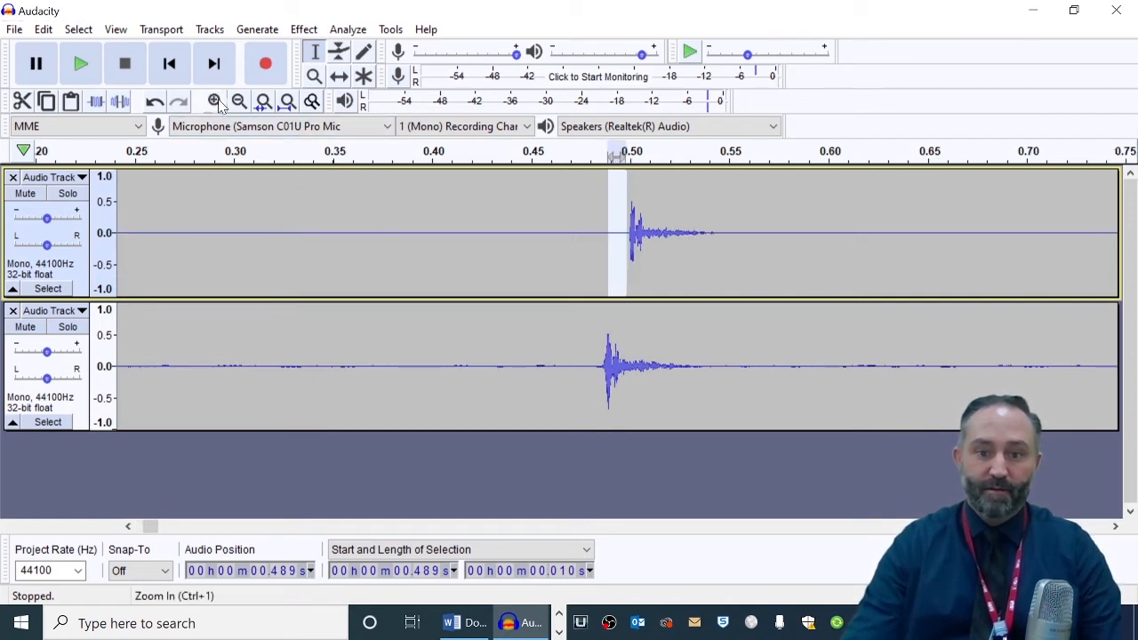
pyautogui.click(217, 101)
pyautogui.click(217, 102)
pyautogui.click(217, 101)
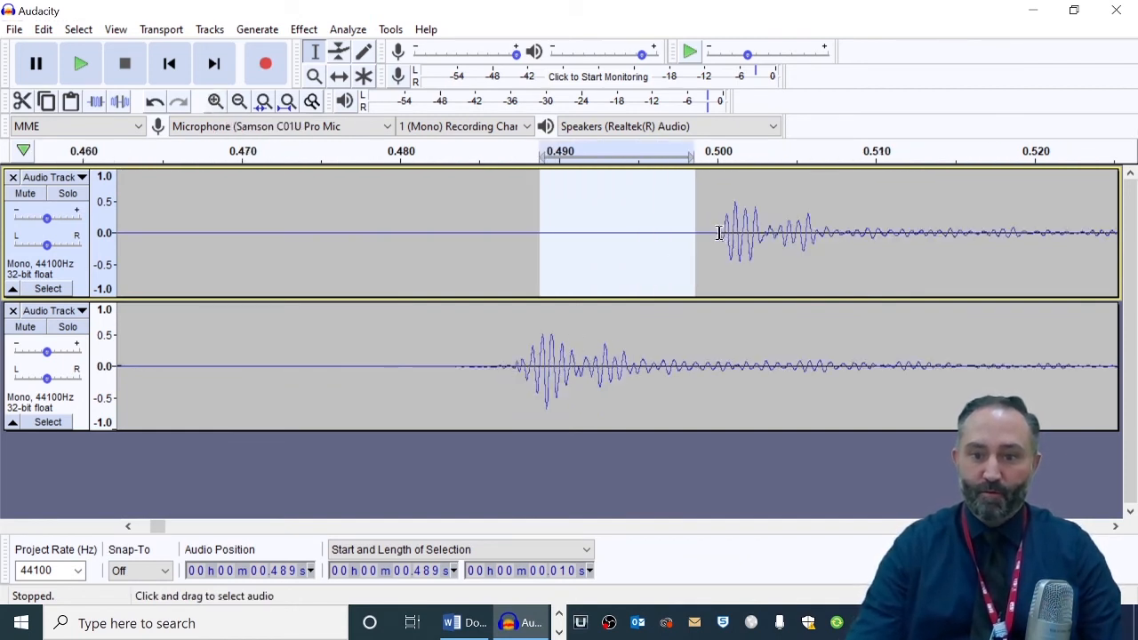
pyautogui.moveTo(715, 231); pyautogui.dragTo(515, 239)
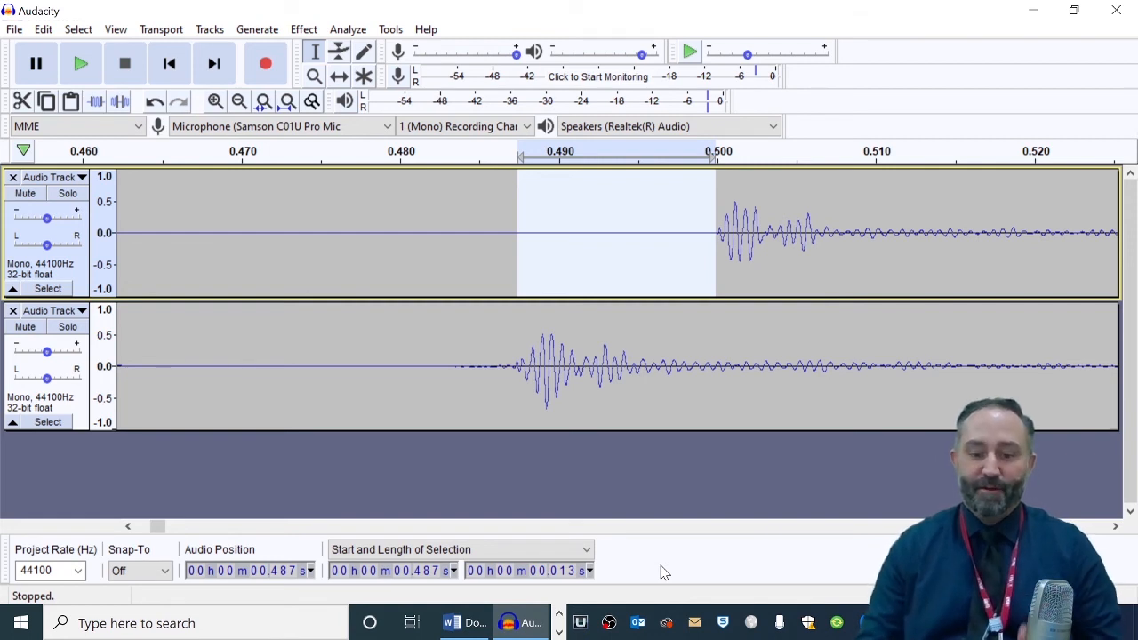
# - Set the latency compensation to -181 milliseconds in the device preferences
pyautogui.click(18, 30)
pyautogui.moveTo(52, 35)
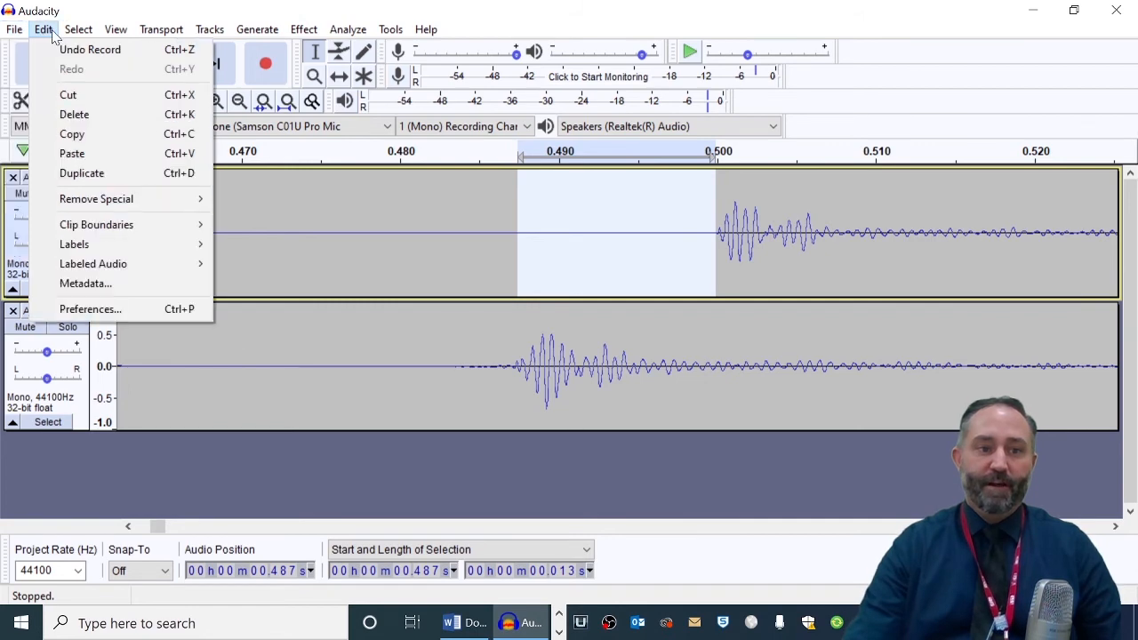
pyautogui.click(89, 309)
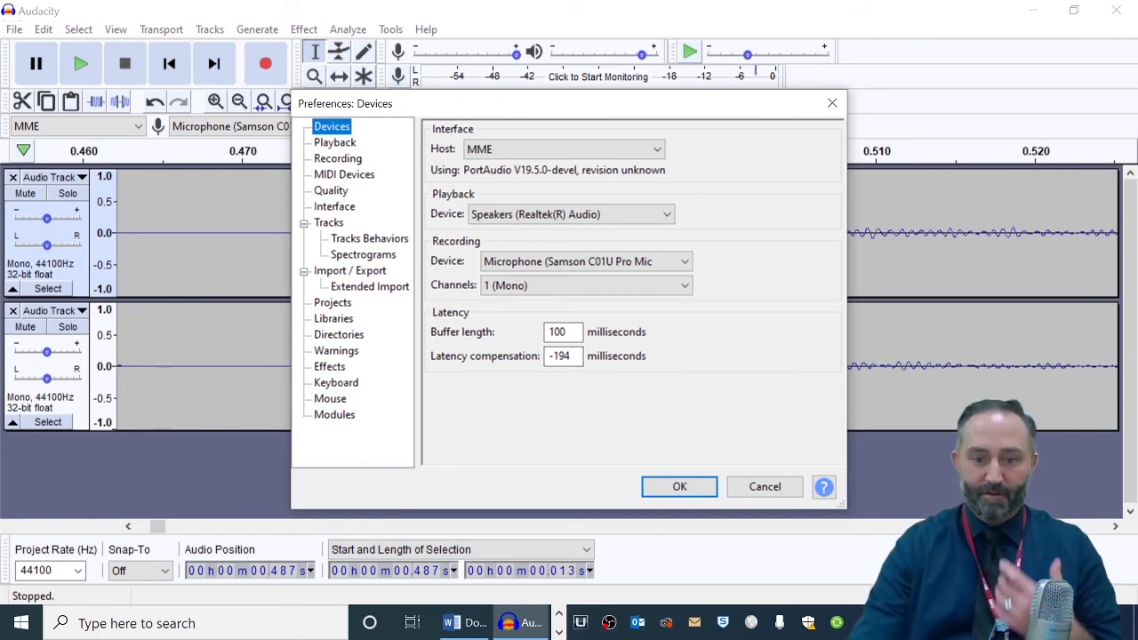
pyautogui.click(567, 355)
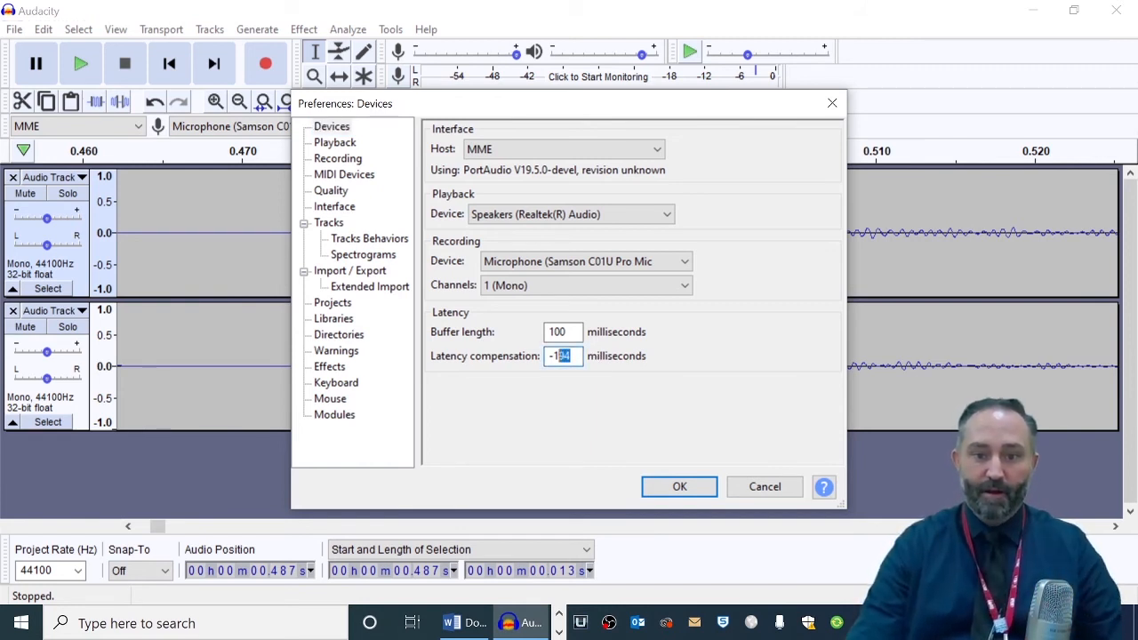
pyautogui.write('181')
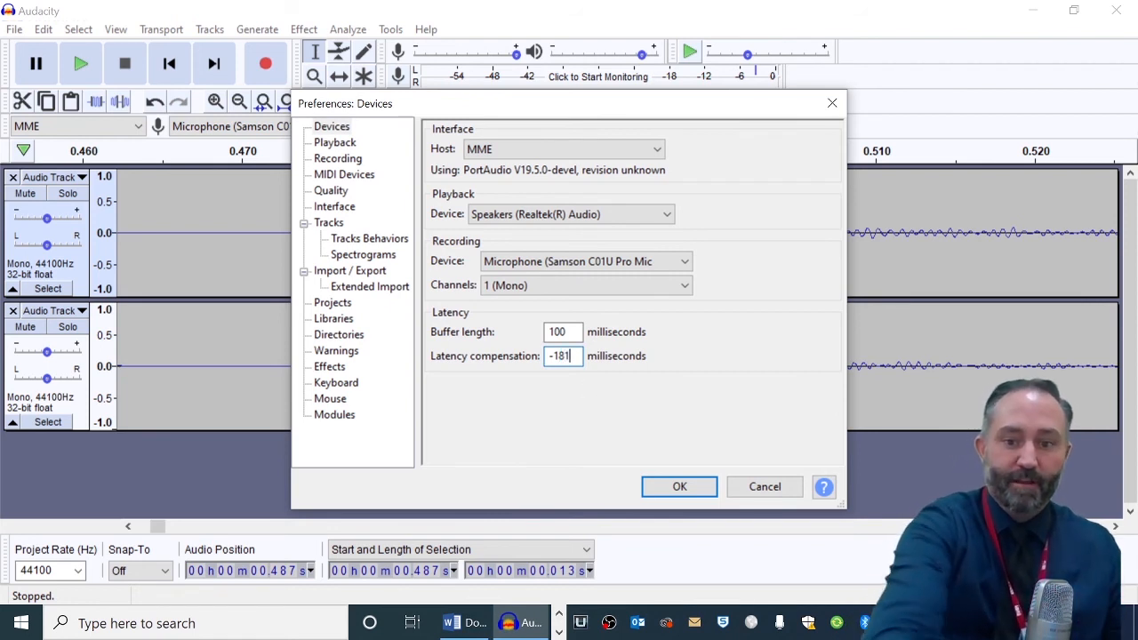
pyautogui.click(683, 489)
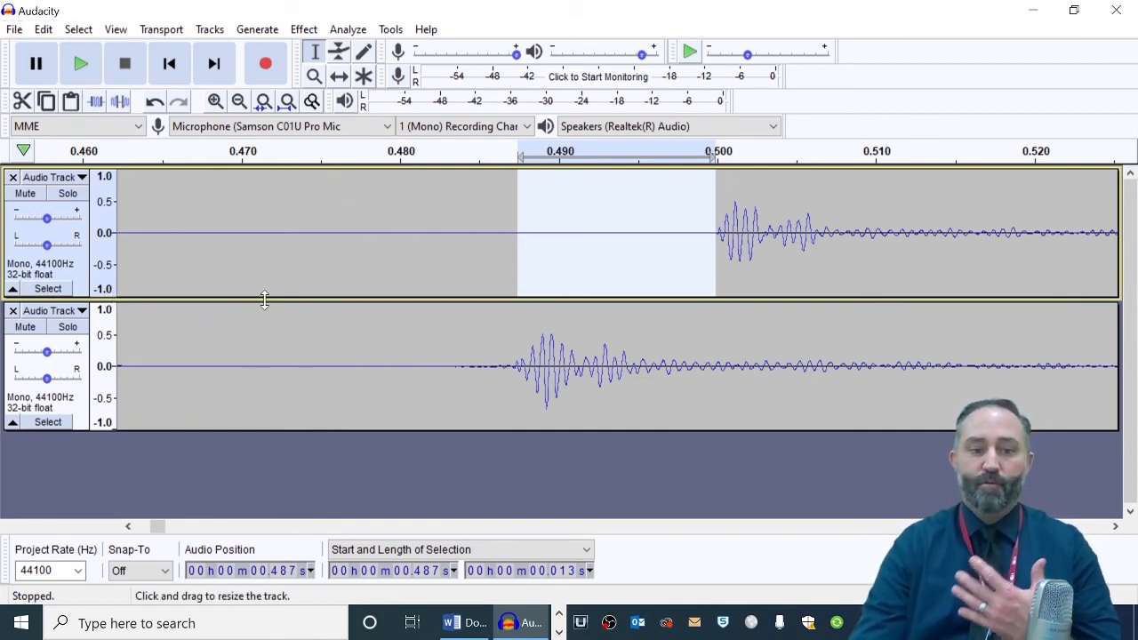
# - Delete the old recorded track below the rhythm track and return the cursor to the start
pyautogui.click(13, 312)
pyautogui.click(281, 383)
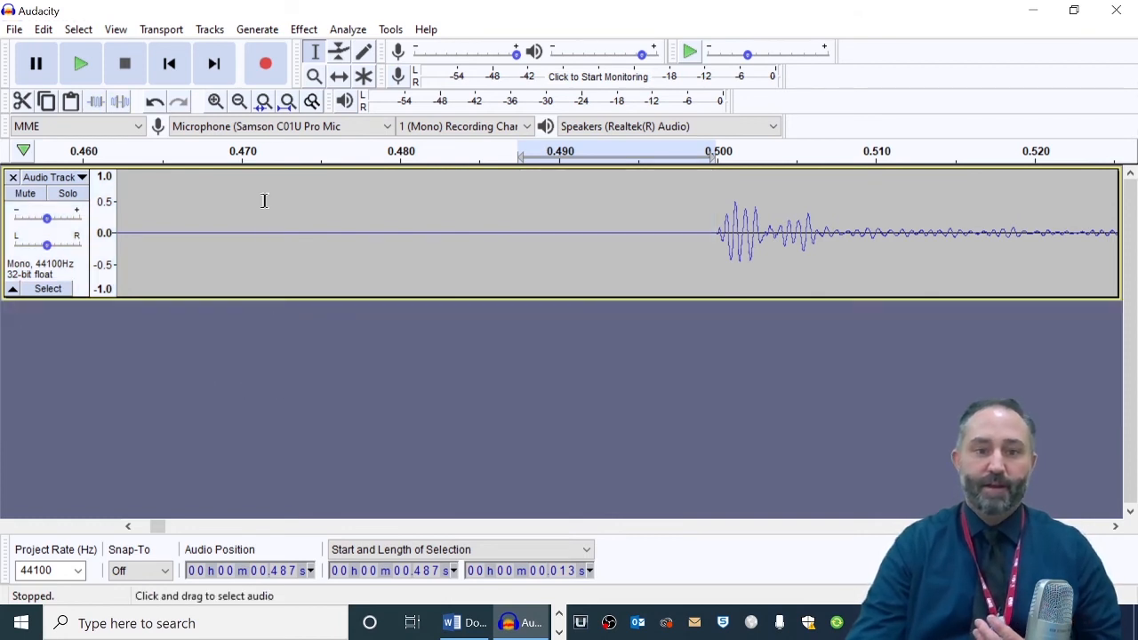
pyautogui.click(171, 64)
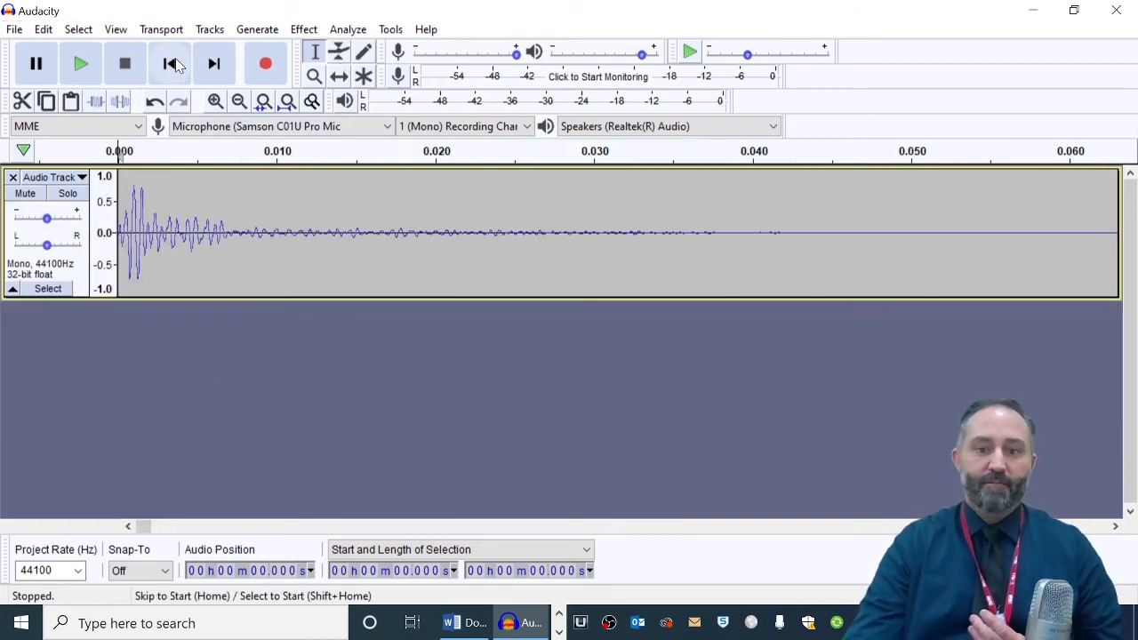
# - Add a new mono track below the rhythm track and record about 10 seconds of metronome playback into it
pyautogui.click(239, 103)
pyautogui.click(238, 103)
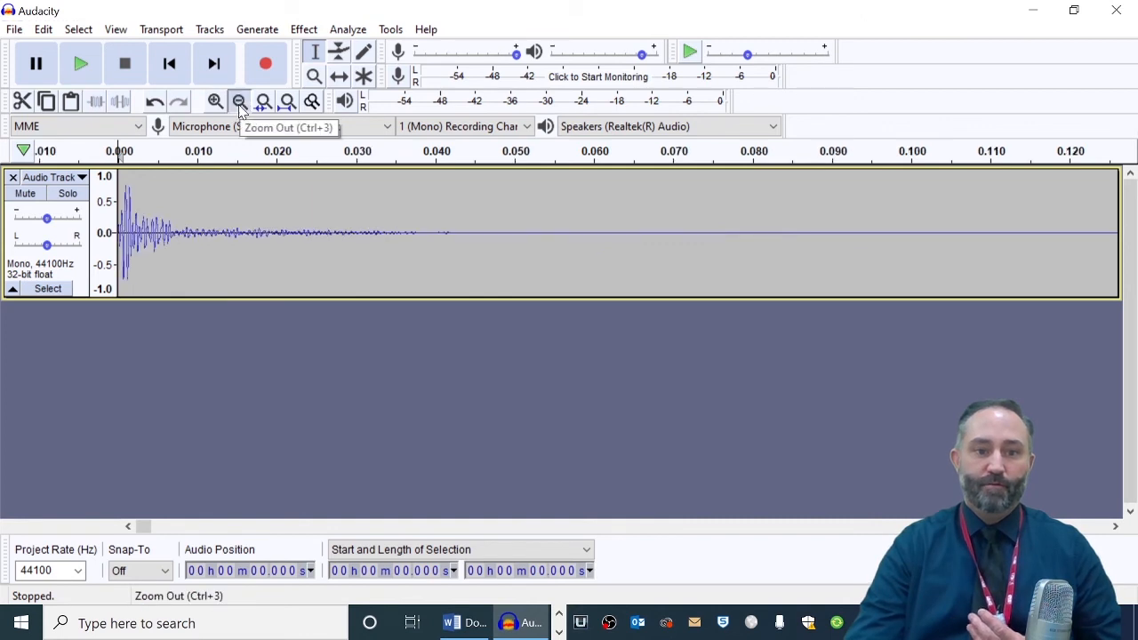
pyautogui.click(238, 103)
pyautogui.click(239, 103)
pyautogui.click(239, 103)
pyautogui.click(238, 103)
pyautogui.click(238, 103)
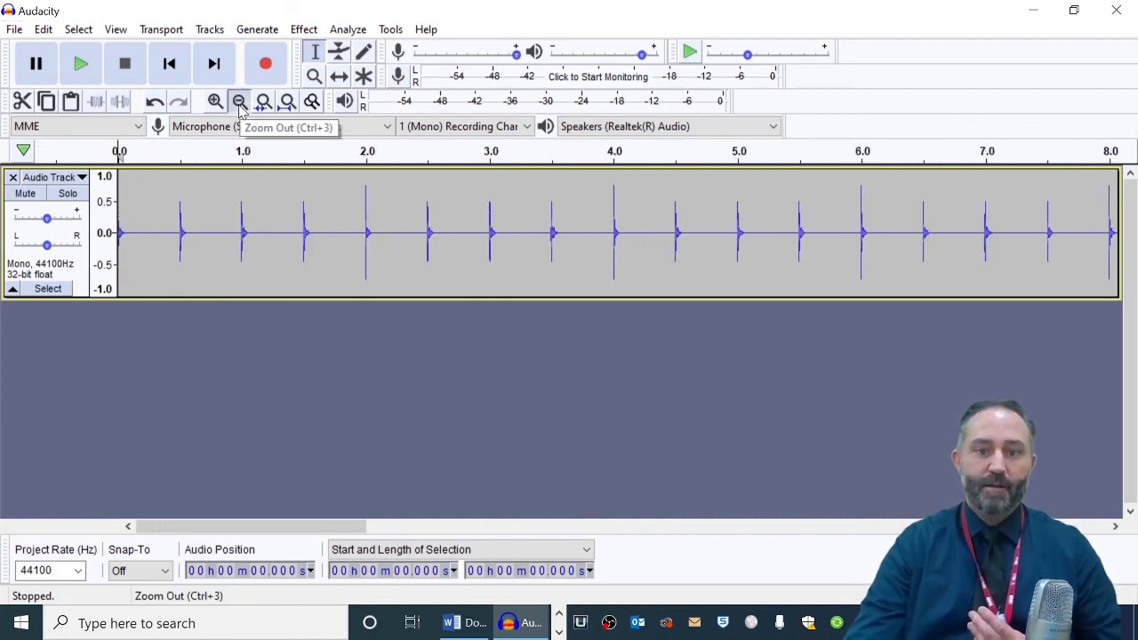
pyautogui.click(238, 104)
pyautogui.click(214, 32)
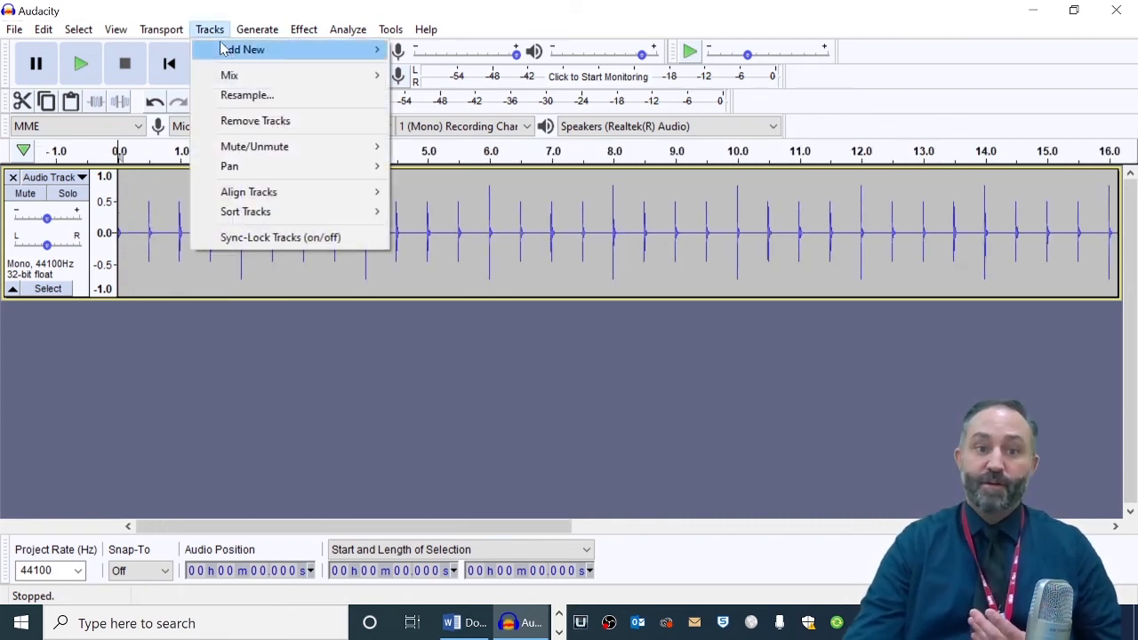
pyautogui.moveTo(228, 49)
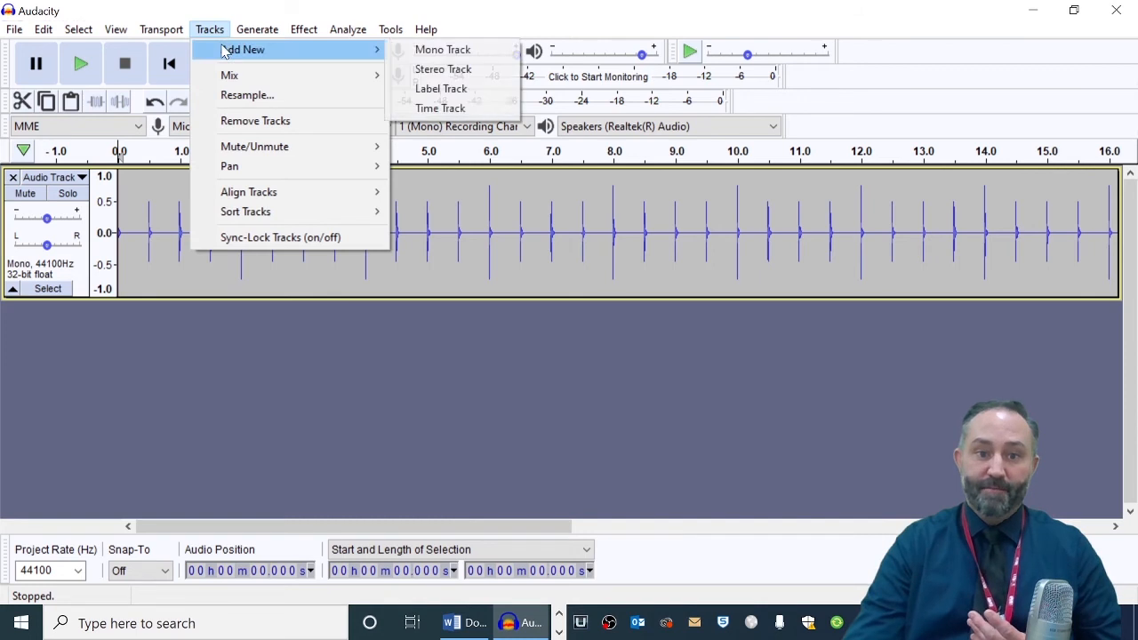
pyautogui.click(427, 53)
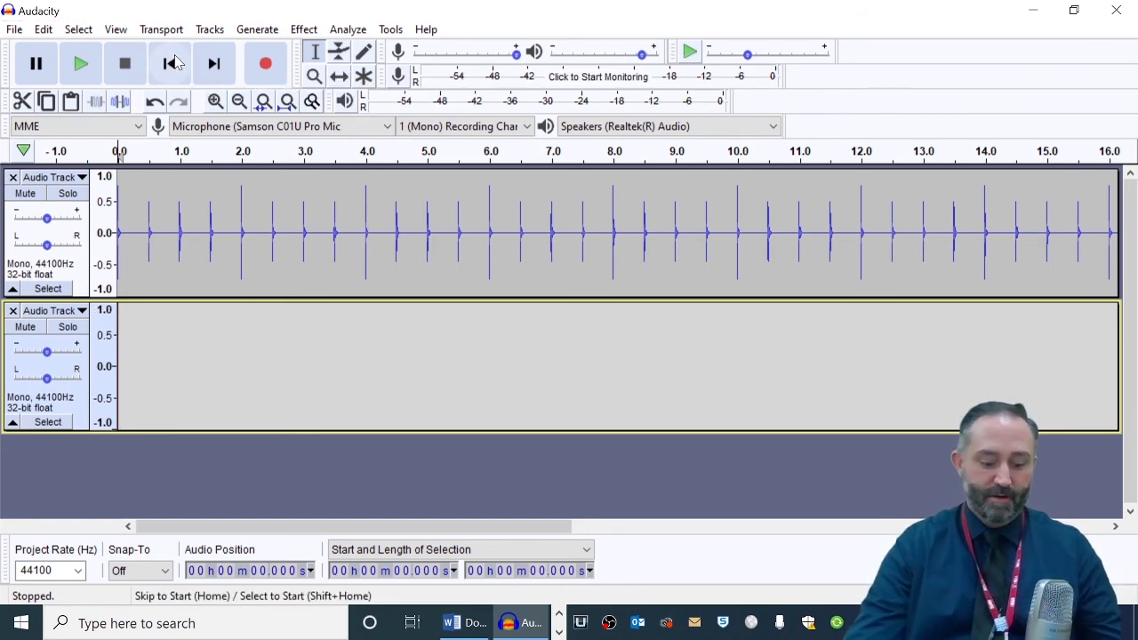
pyautogui.click(269, 65)
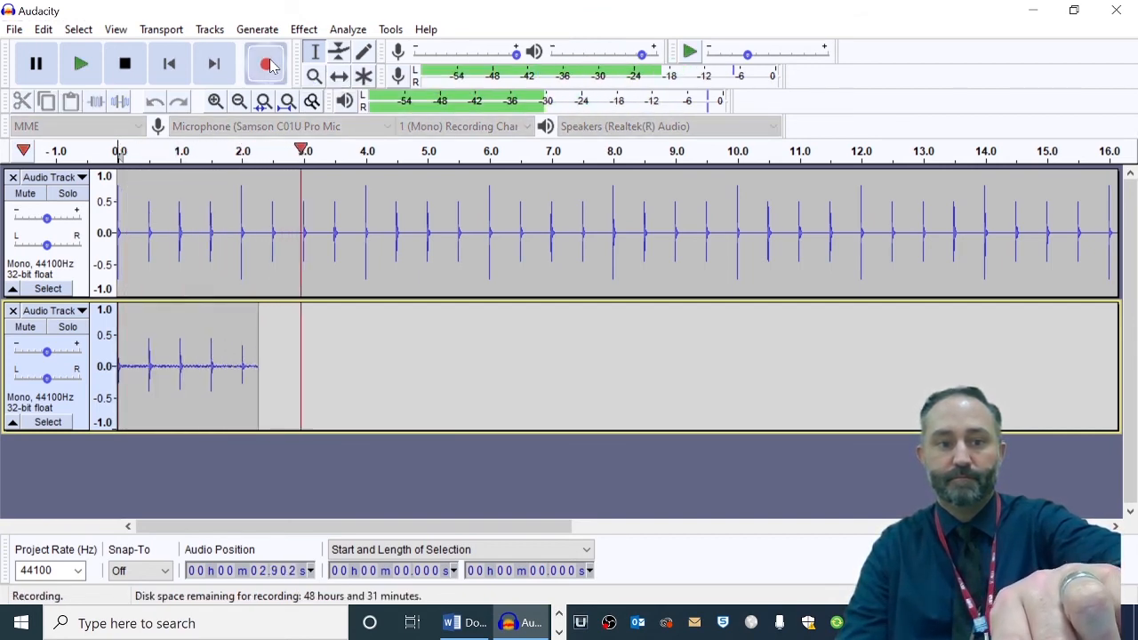
pyautogui.click(126, 64)
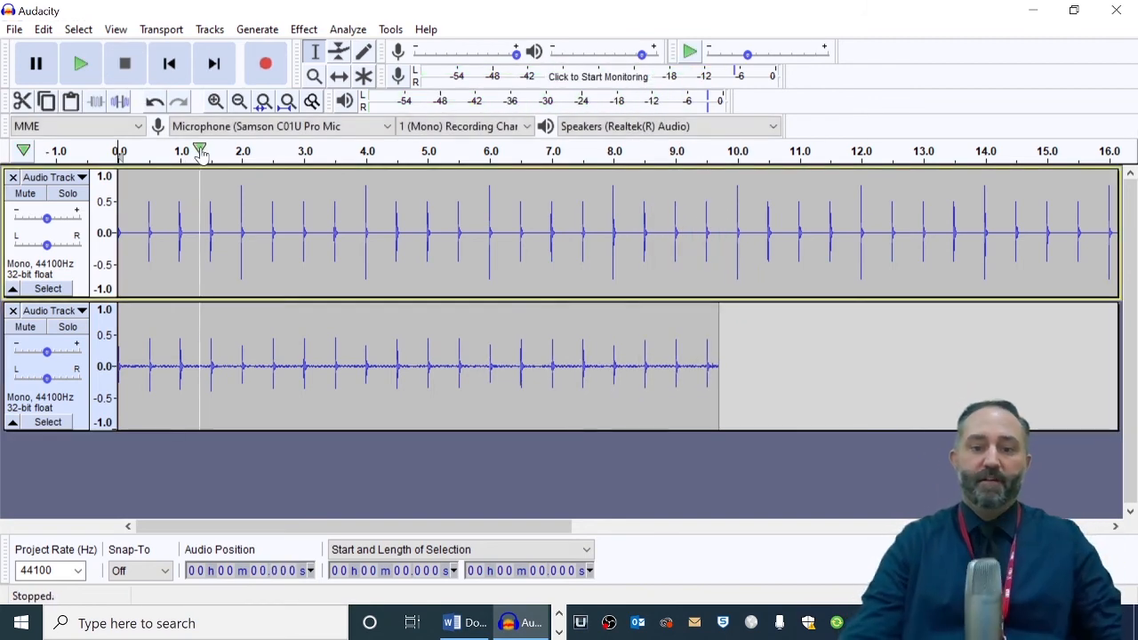
# - Measure the offset near 0.5 s by selecting the recorded track from its beat's onset back to about 0.504 s
pyautogui.click(215, 101)
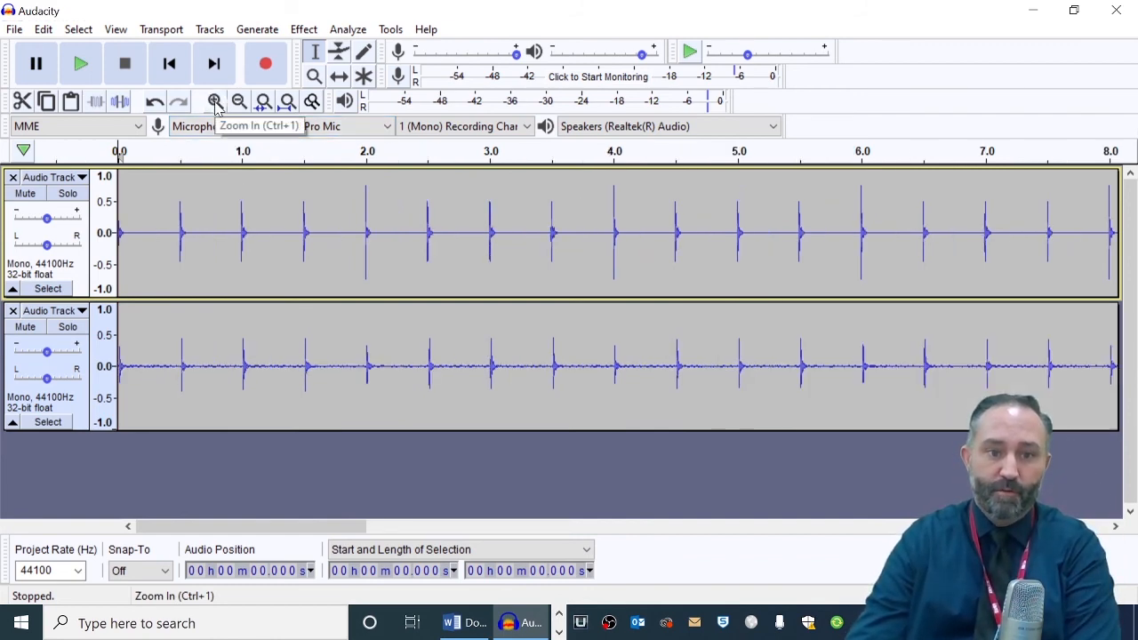
pyautogui.click(215, 101)
pyautogui.click(215, 101)
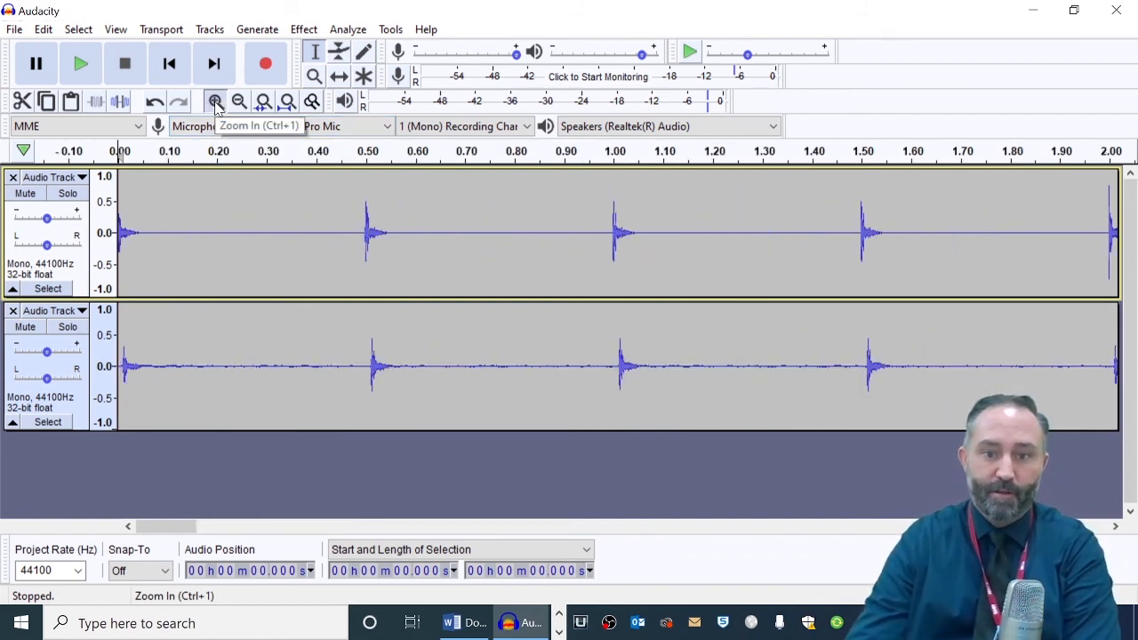
pyautogui.click(215, 101)
pyautogui.click(215, 101)
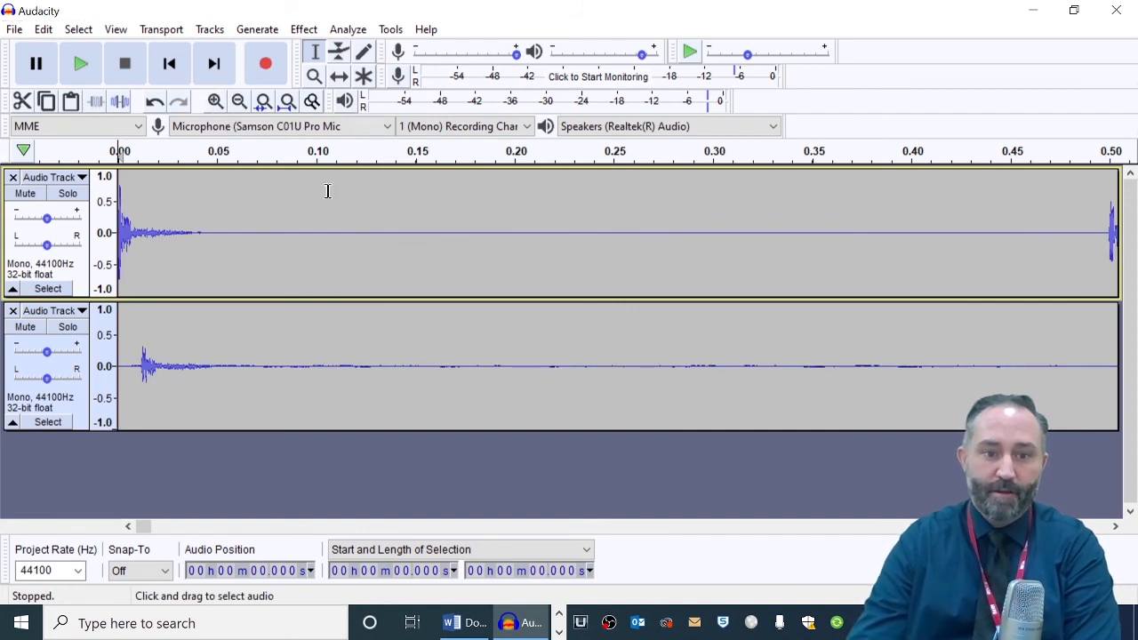
pyautogui.moveTo(145, 531); pyautogui.dragTo(151, 531)
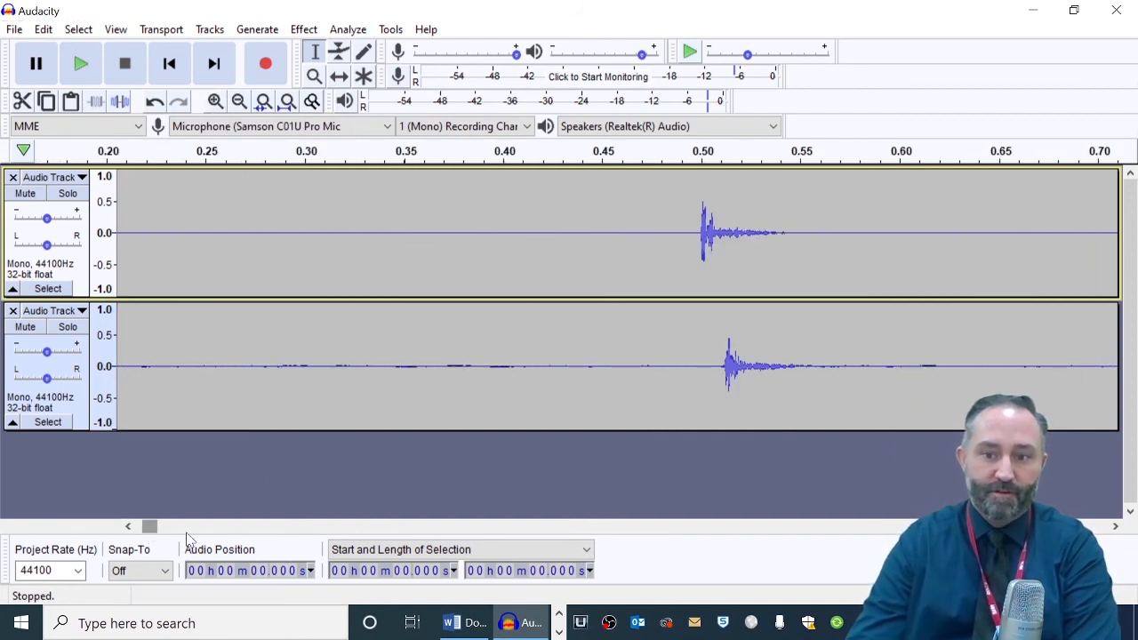
pyautogui.moveTo(719, 364); pyautogui.dragTo(707, 360)
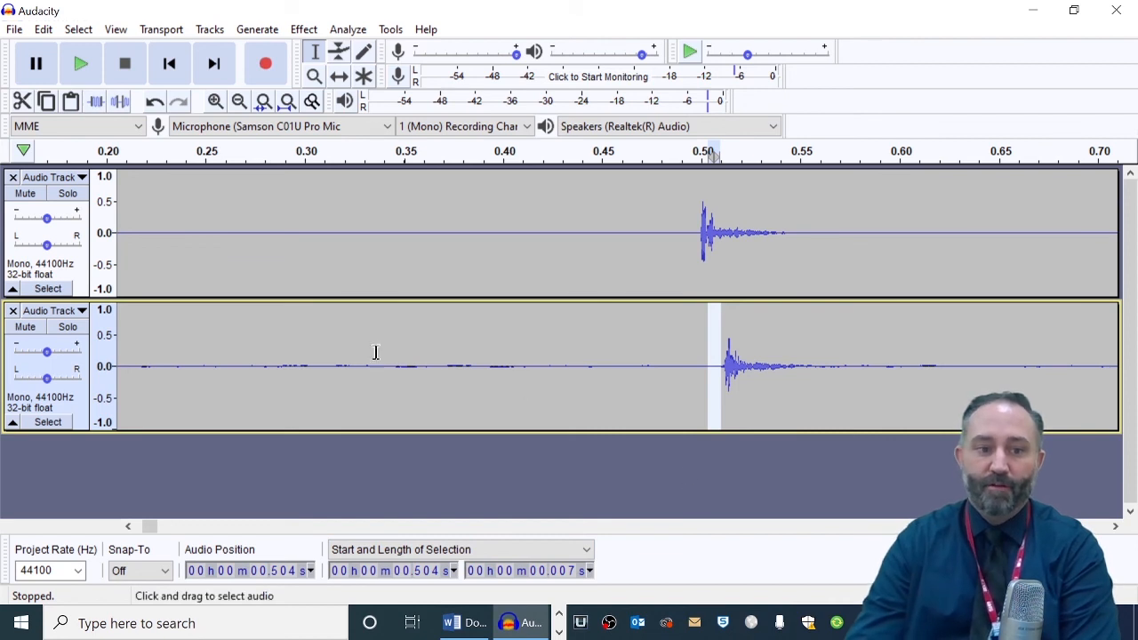
# - Delete the recorded track and set the latency compensation to -186 milliseconds
pyautogui.click(14, 312)
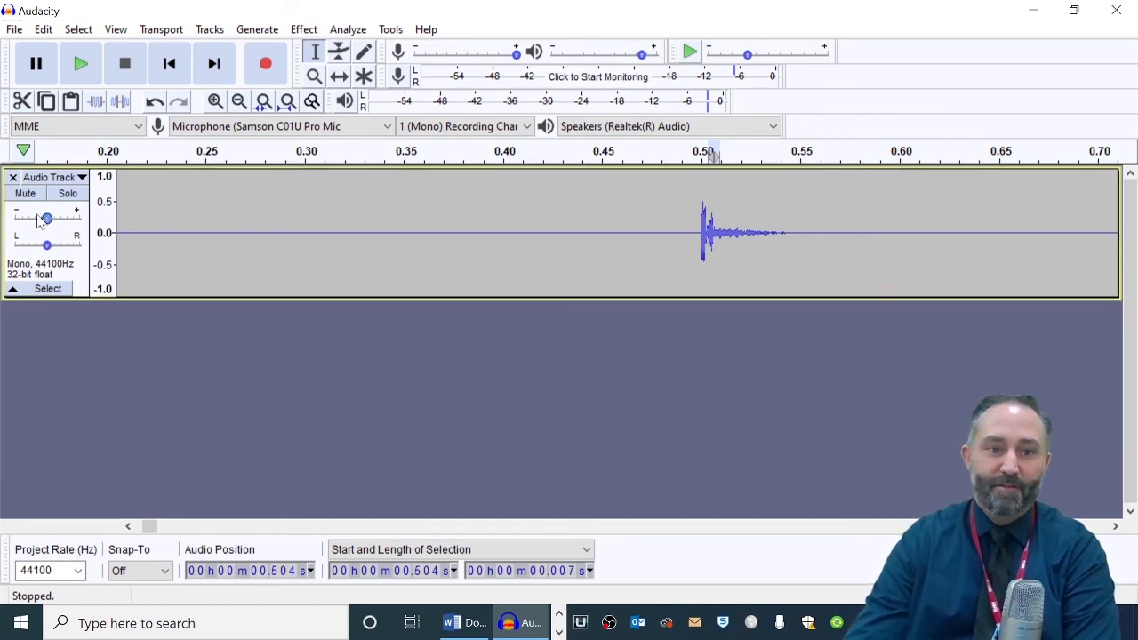
pyautogui.click(15, 29)
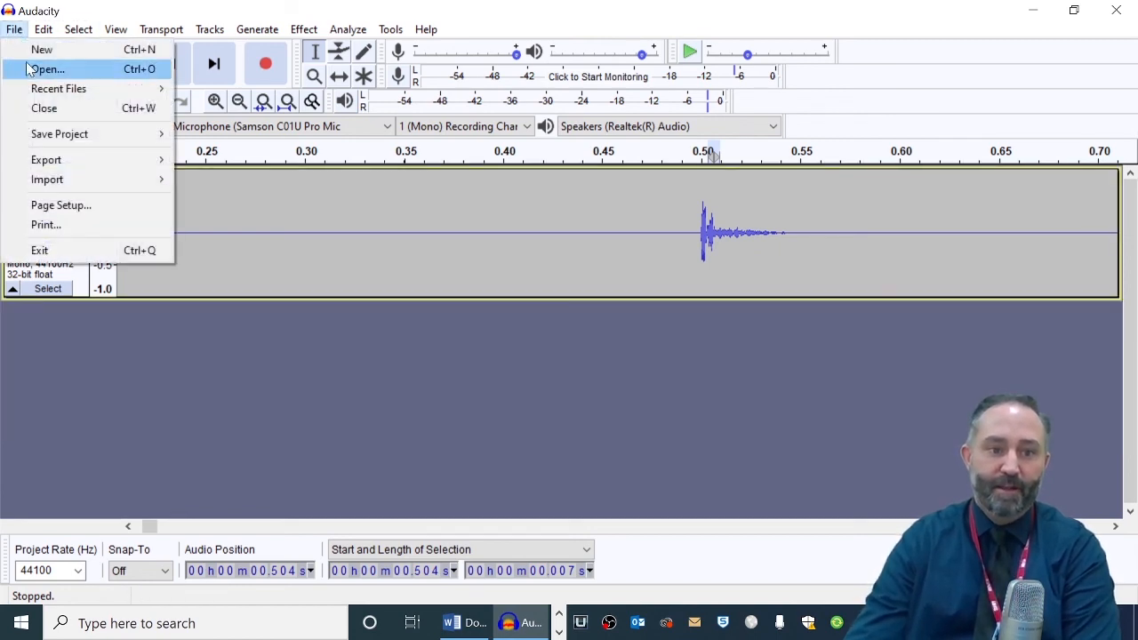
pyautogui.moveTo(49, 34)
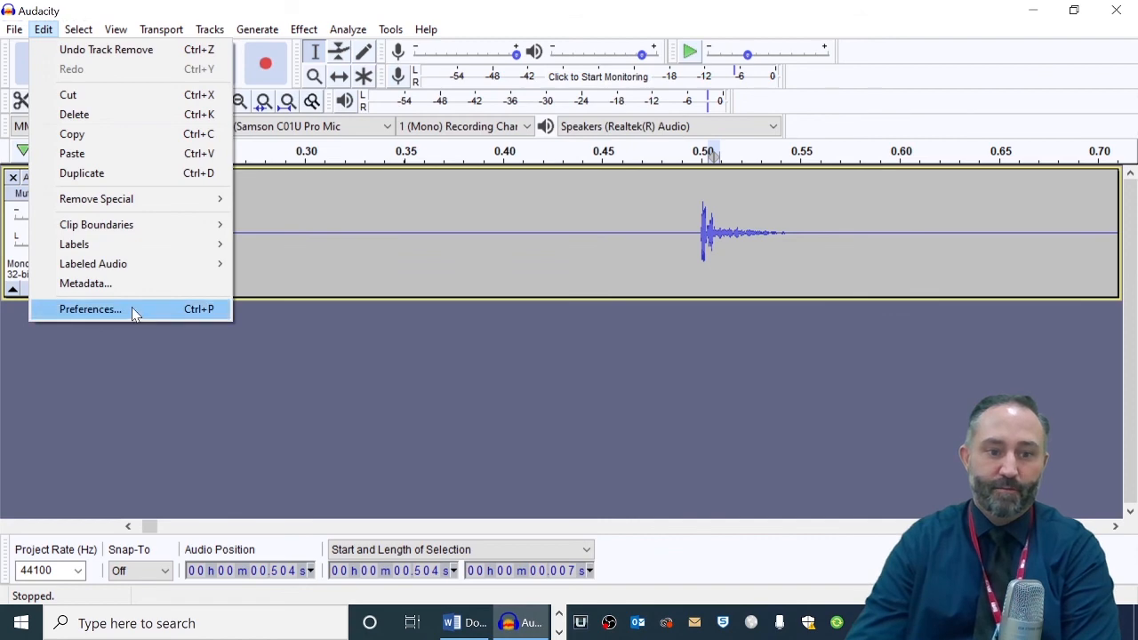
pyautogui.click(90, 309)
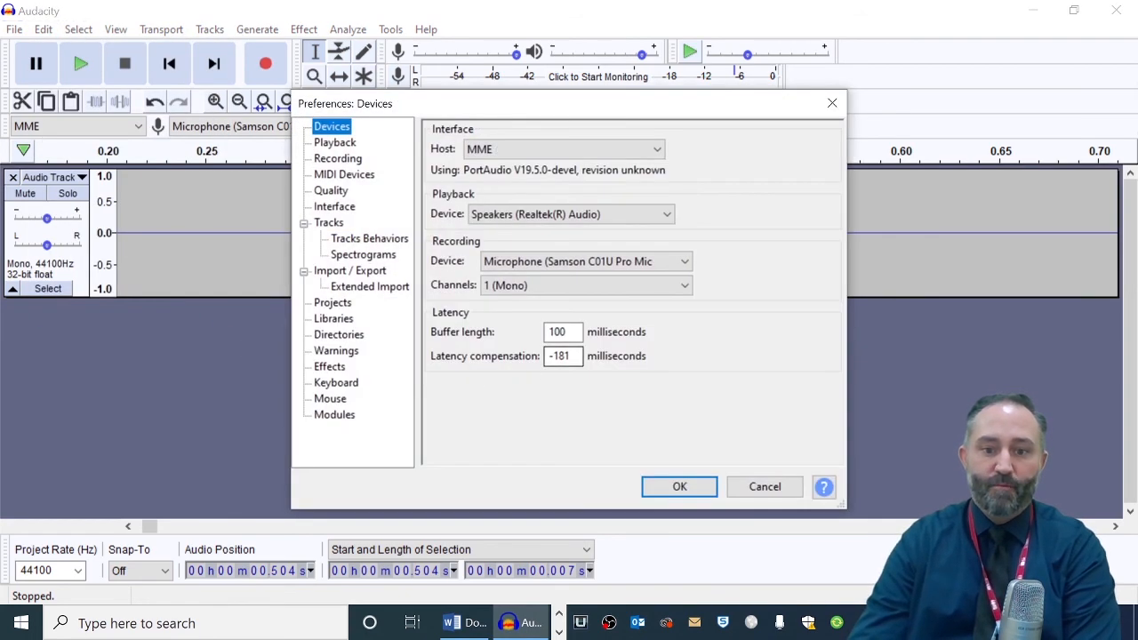
pyautogui.click(574, 357)
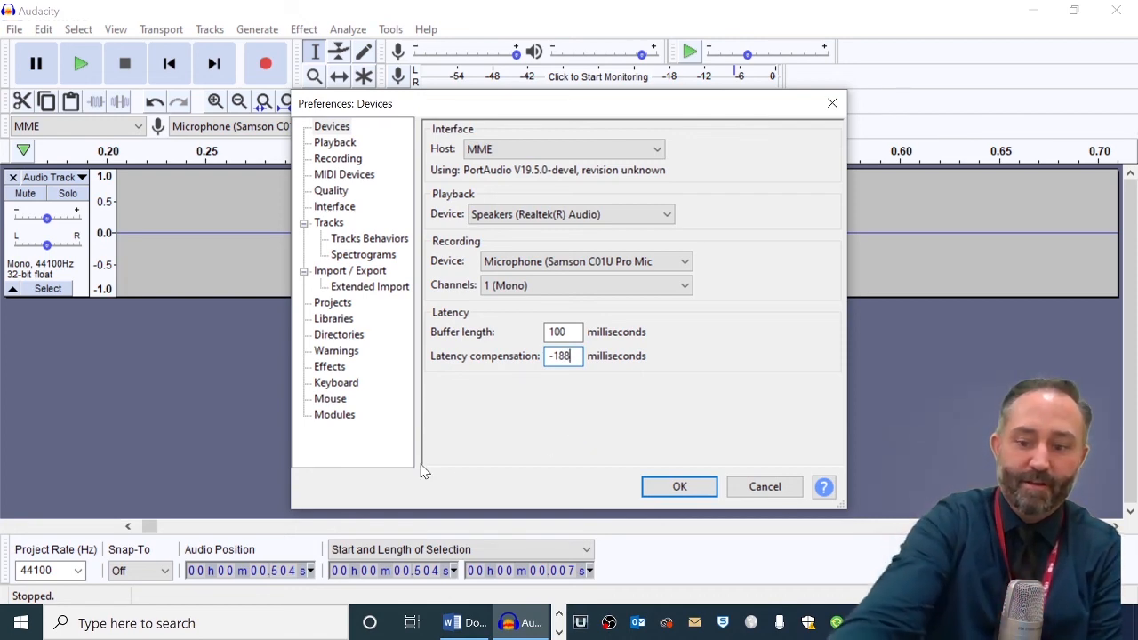
pyautogui.press('BackSpace')
pyautogui.write('6')
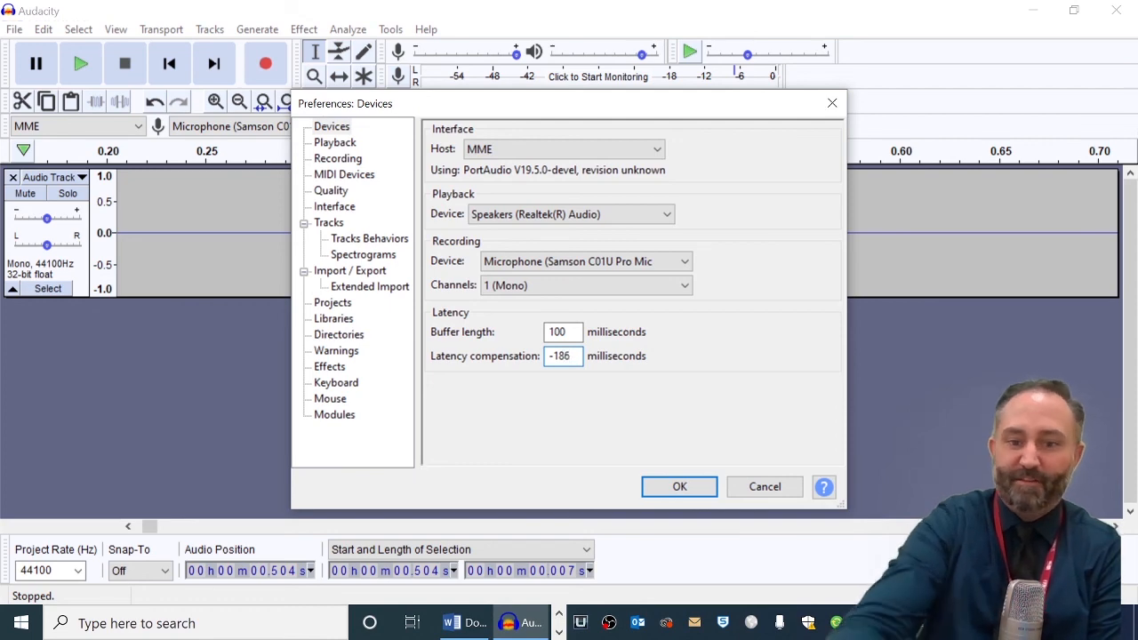
pyautogui.click(702, 486)
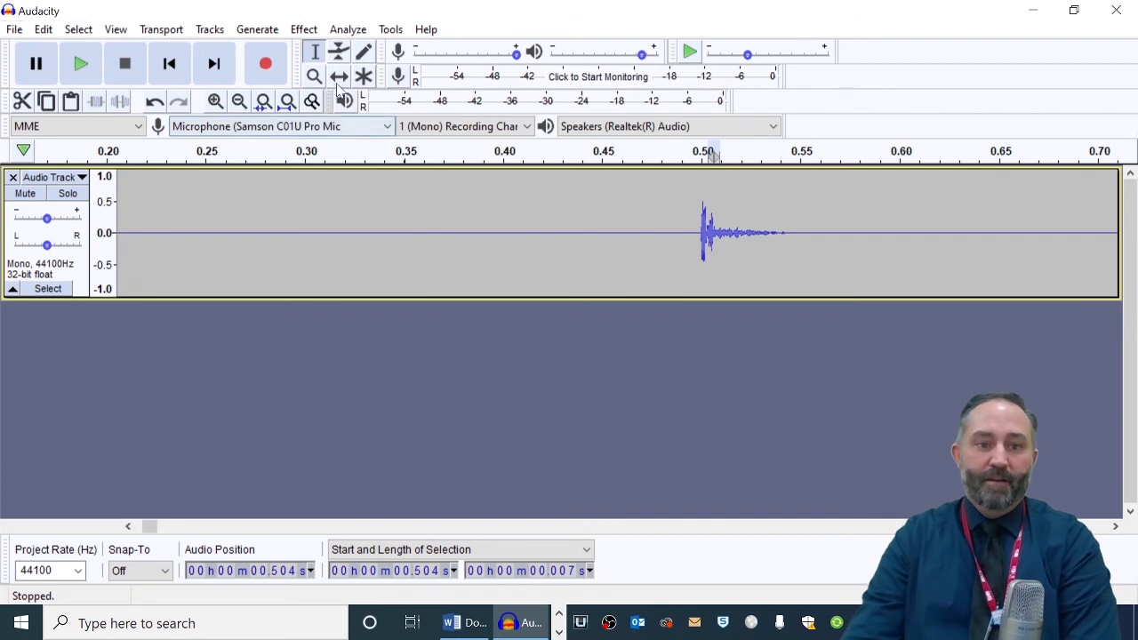
# - Add another empty mono track and record about 6 seconds of metronome playback into it from the start
pyautogui.click(240, 101)
pyautogui.click(240, 101)
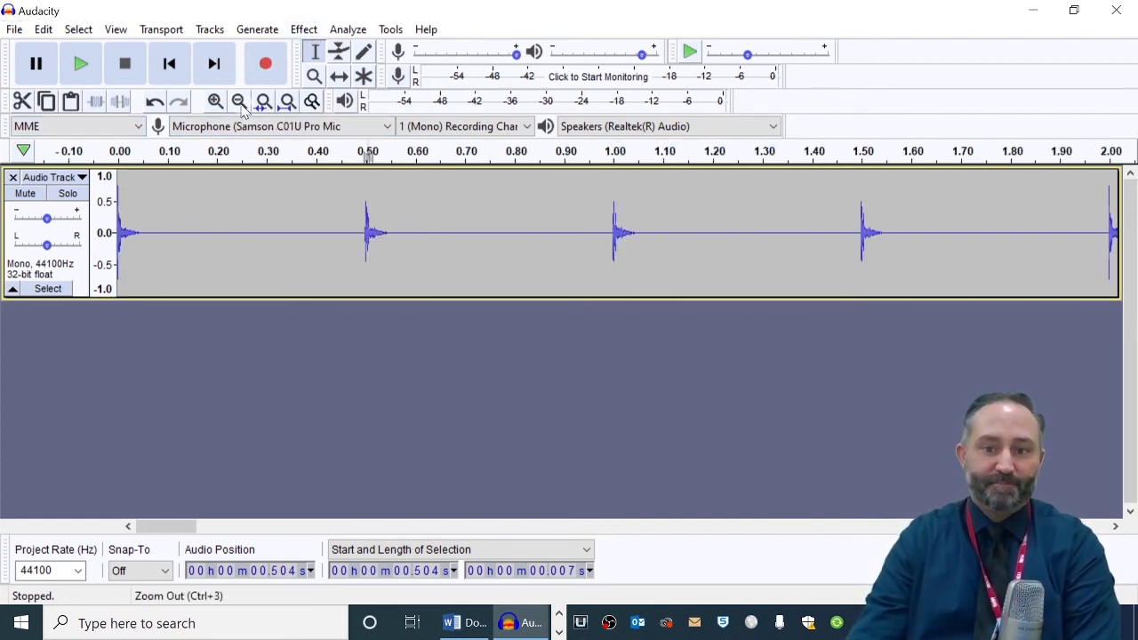
pyautogui.click(240, 100)
pyautogui.click(240, 100)
pyautogui.click(240, 101)
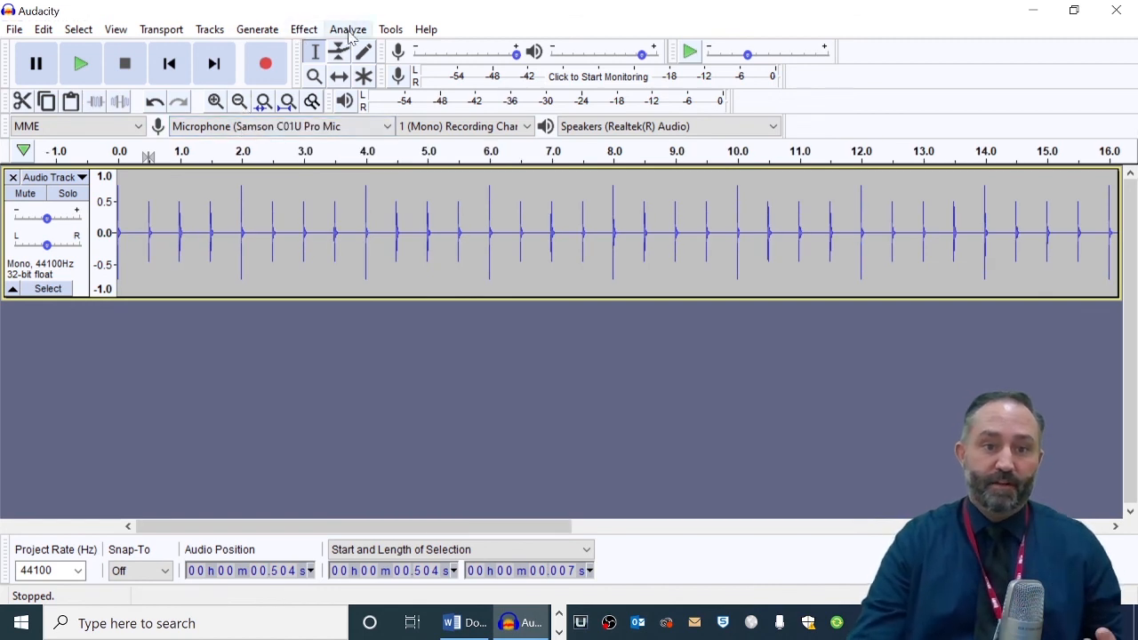
pyautogui.click(210, 30)
pyautogui.moveTo(231, 51)
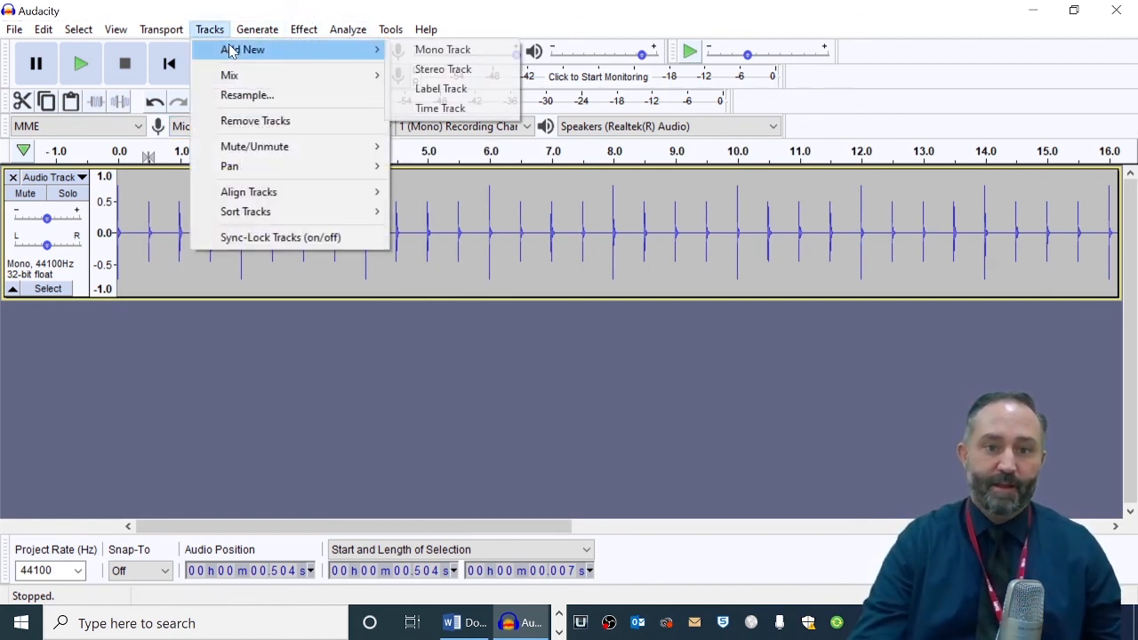
pyautogui.click(436, 51)
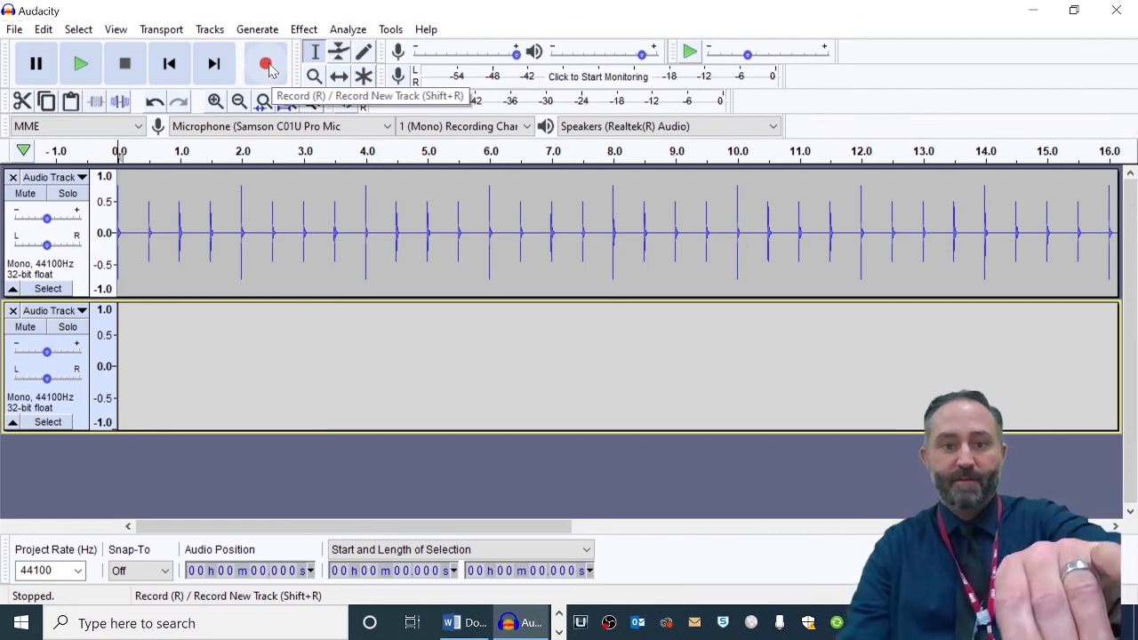
pyautogui.click(267, 65)
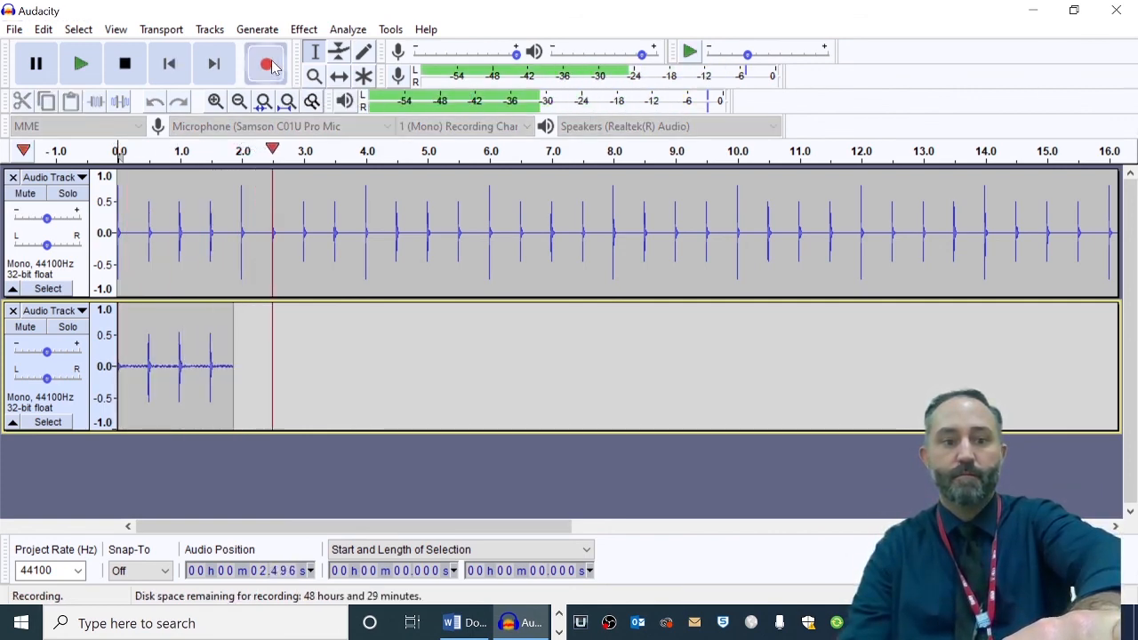
pyautogui.click(133, 64)
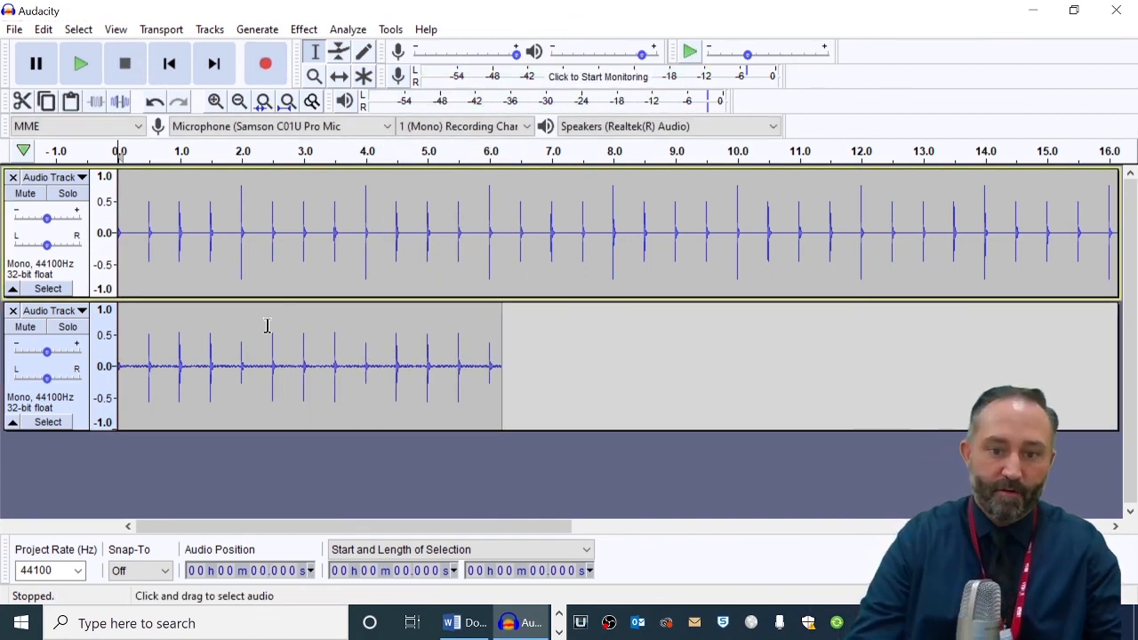
# - Compare the beats at the start and near 0.5 s in the new recording with those in the rhythm track
pyautogui.click(215, 101)
pyautogui.click(215, 101)
pyautogui.click(215, 101)
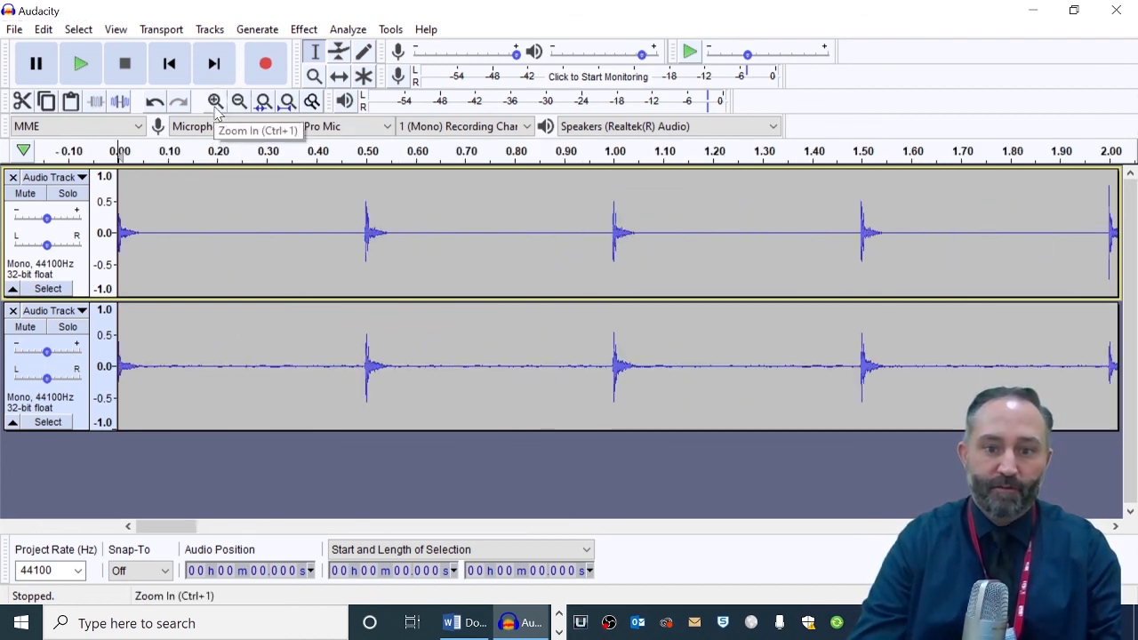
pyautogui.click(215, 101)
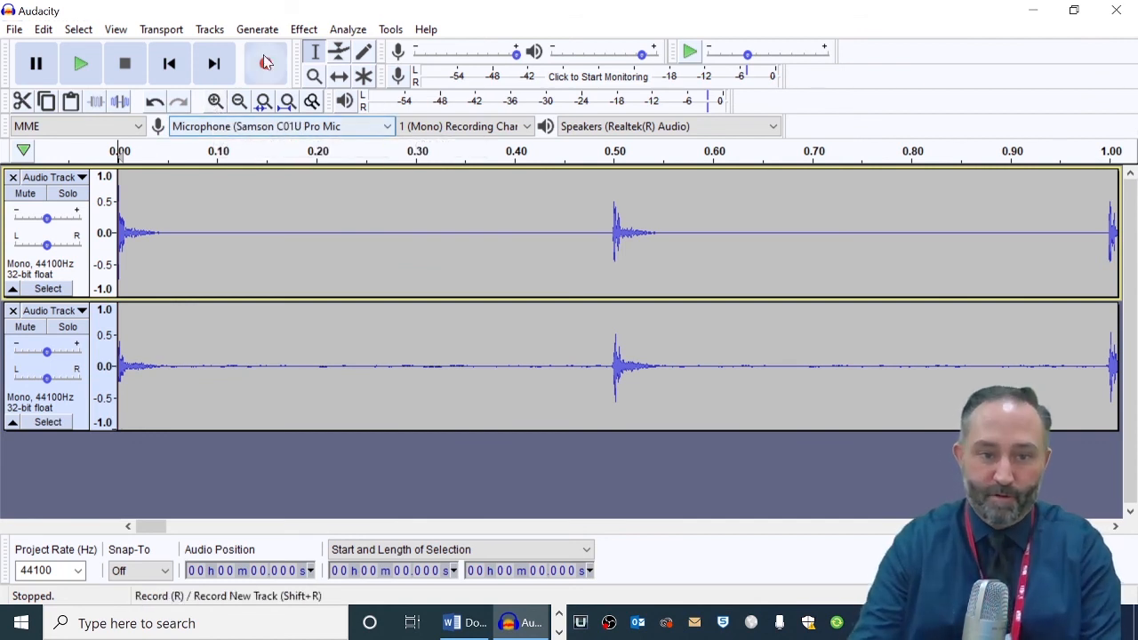
pyautogui.click(216, 102)
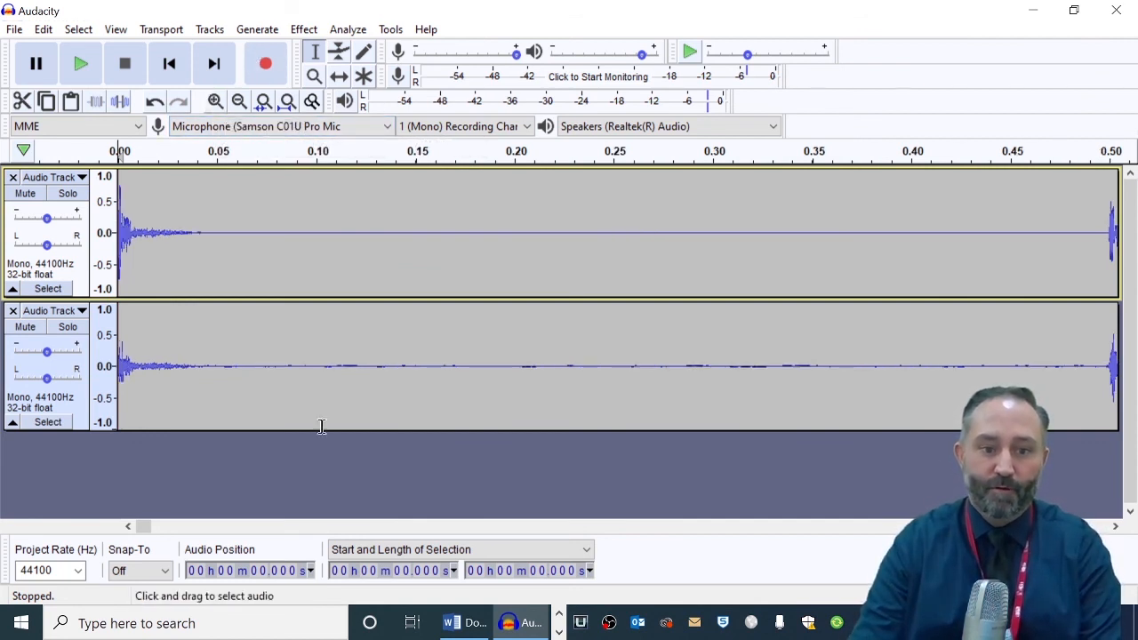
pyautogui.click(1116, 527)
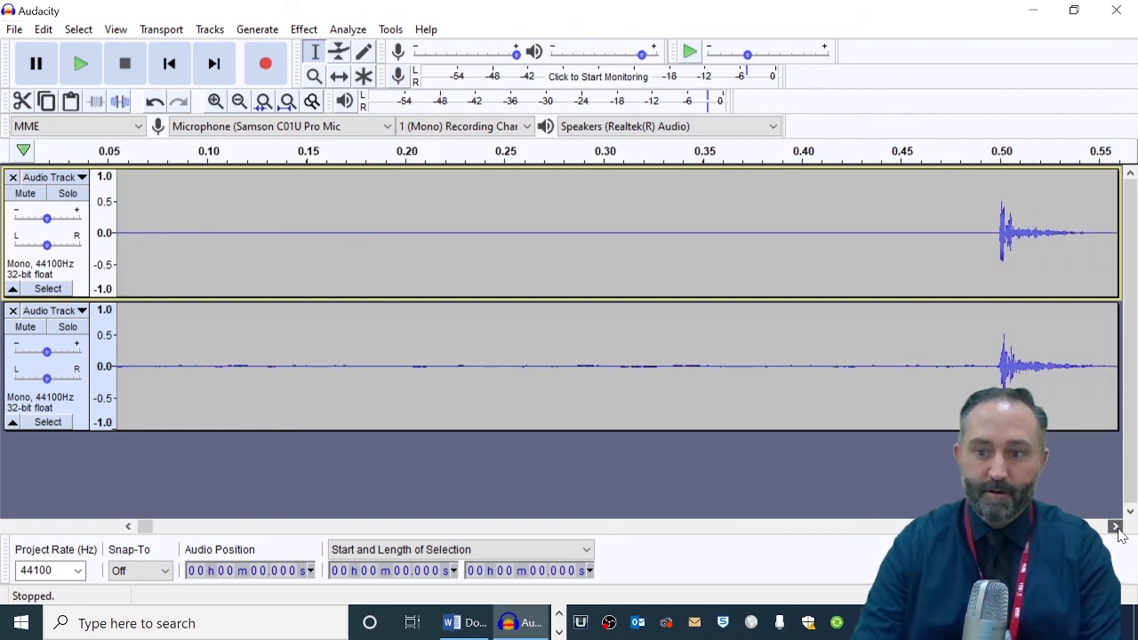